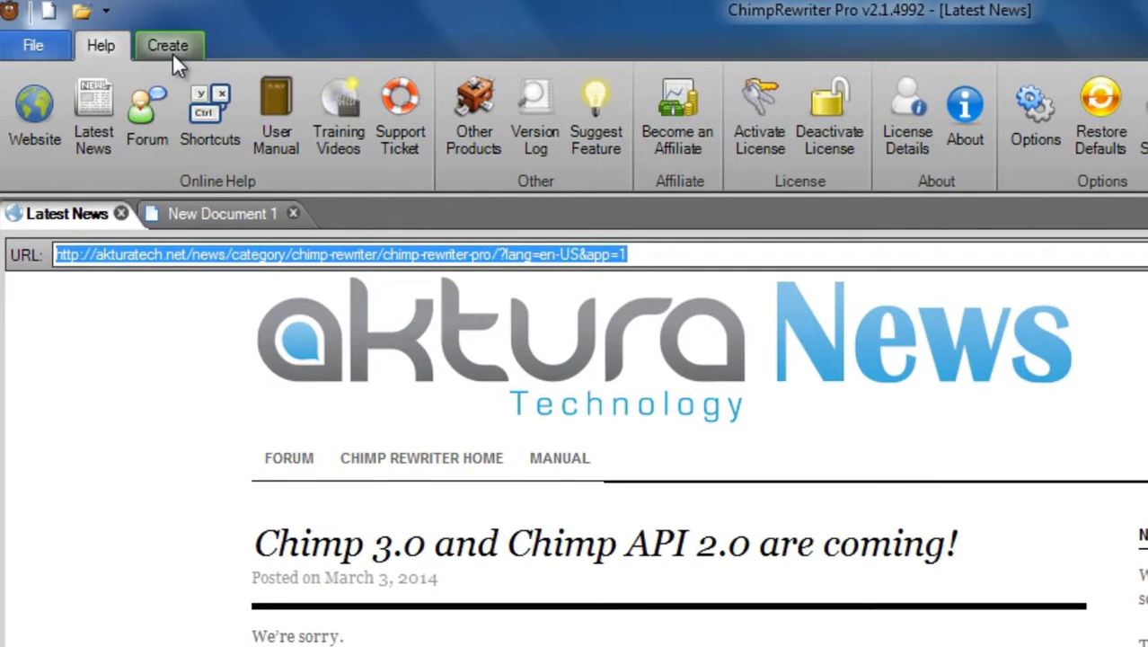
- Switch to the blank New Document 1 and bring up the Tools ribbon
click(173, 52)
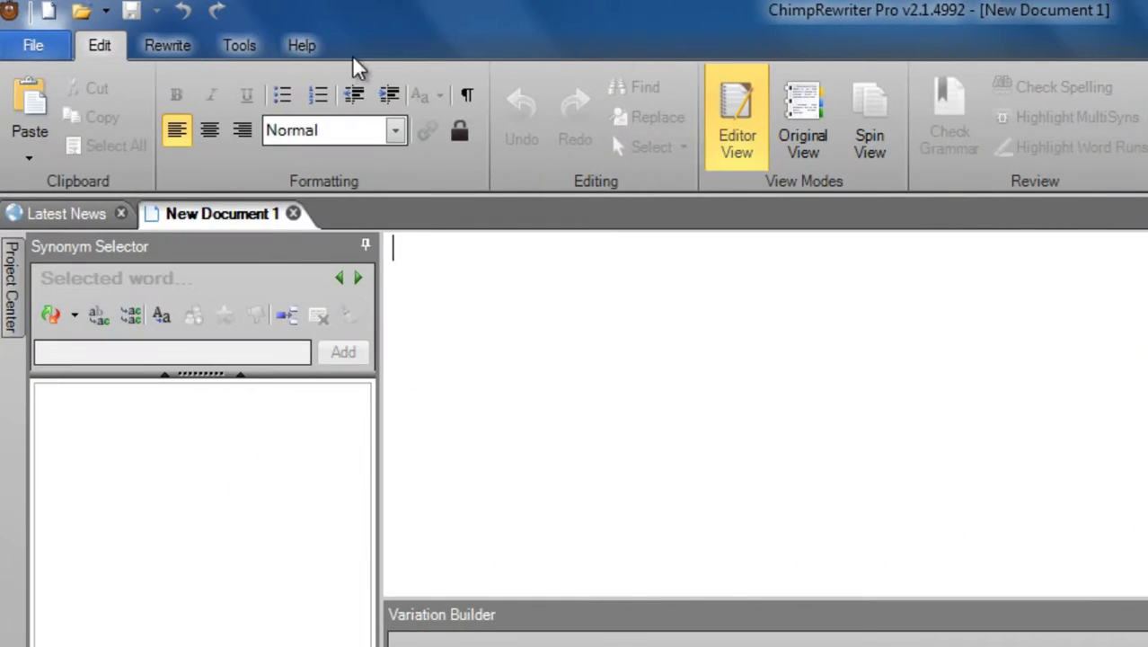
click(249, 40)
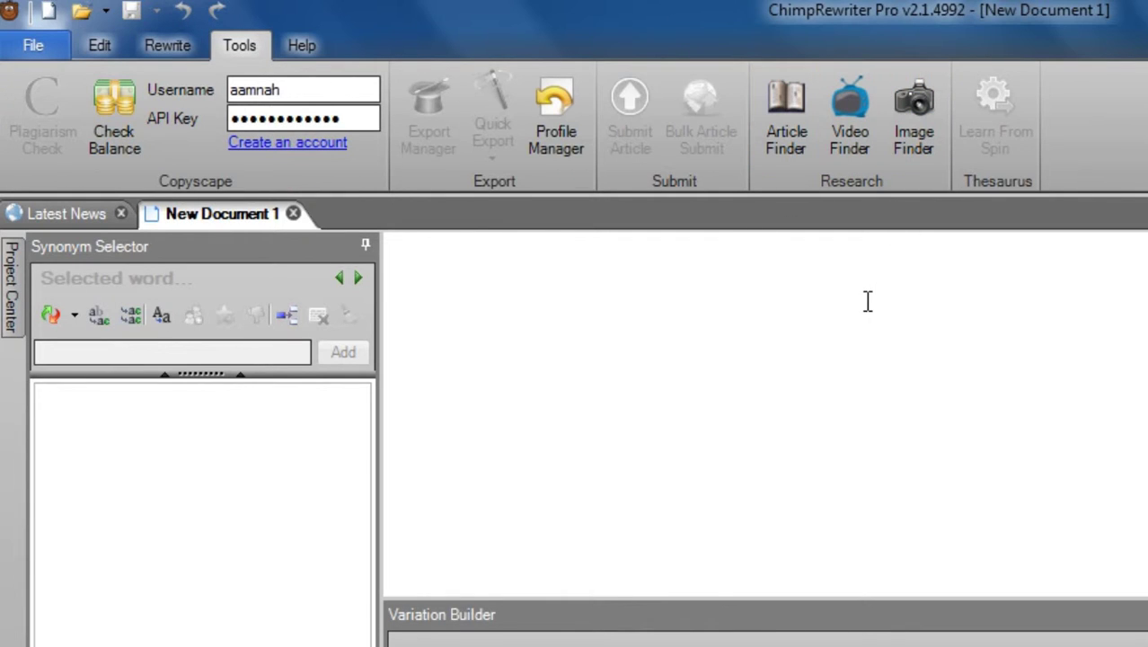
- Use Article Finder to search eHow for 'how to train your poodle'
click(790, 99)
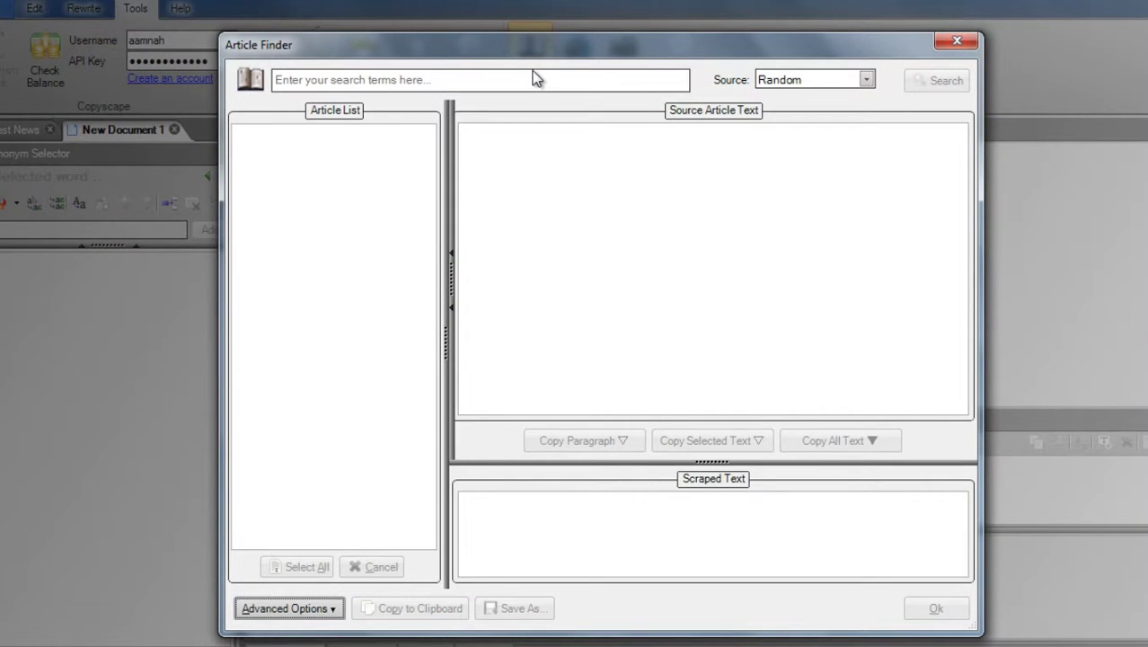
click(534, 79)
text(ho)
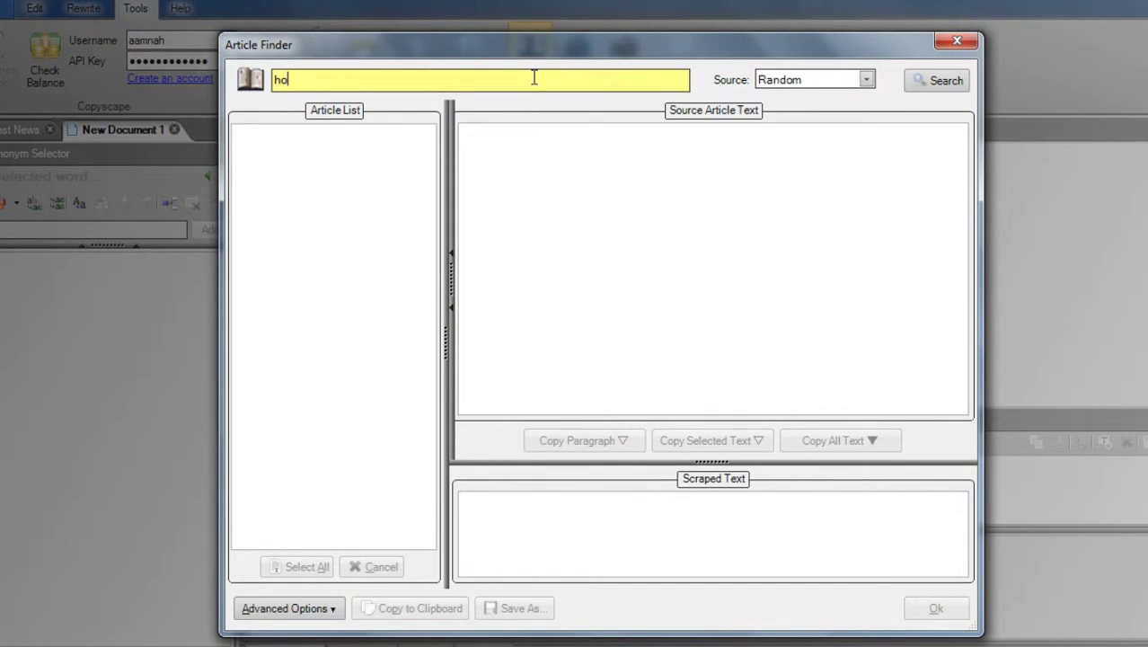
text(w to train your poodle)
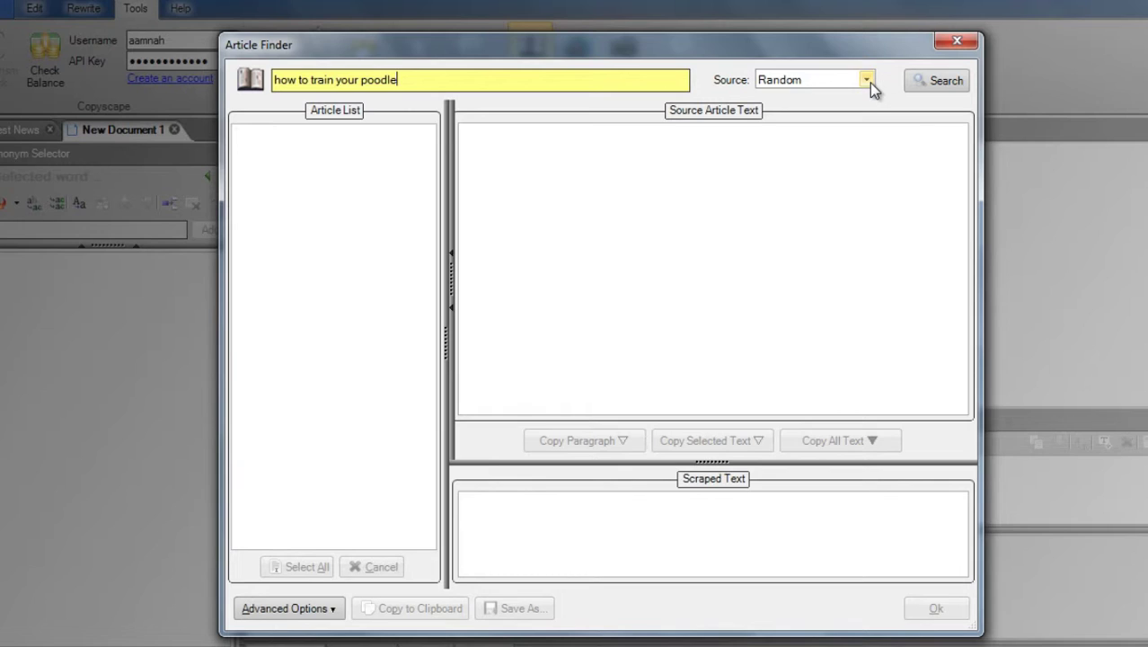
click(869, 83)
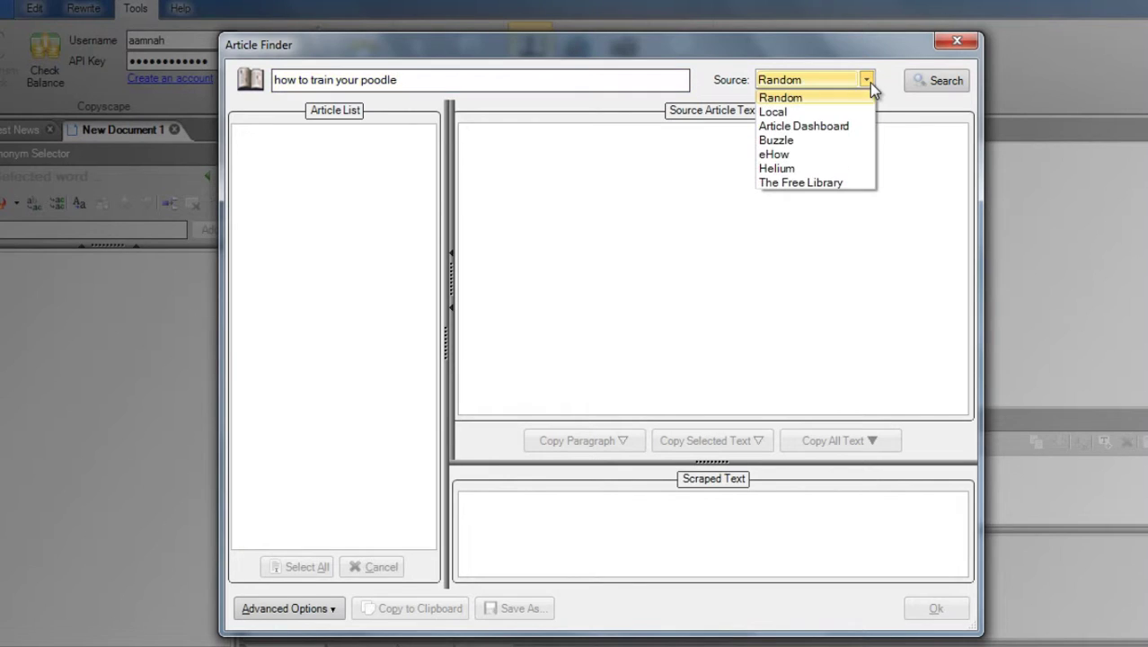
click(829, 156)
click(940, 81)
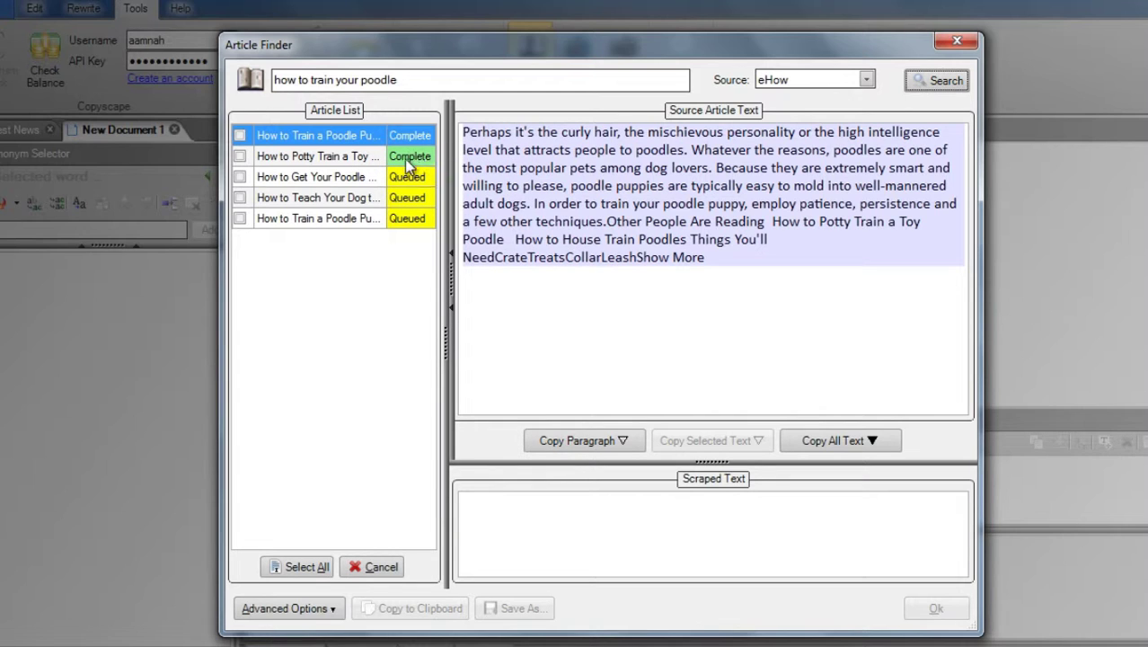
- Add the toy-poodle potty-training passage and the whole poodle puppy article to the scraped text
click(367, 159)
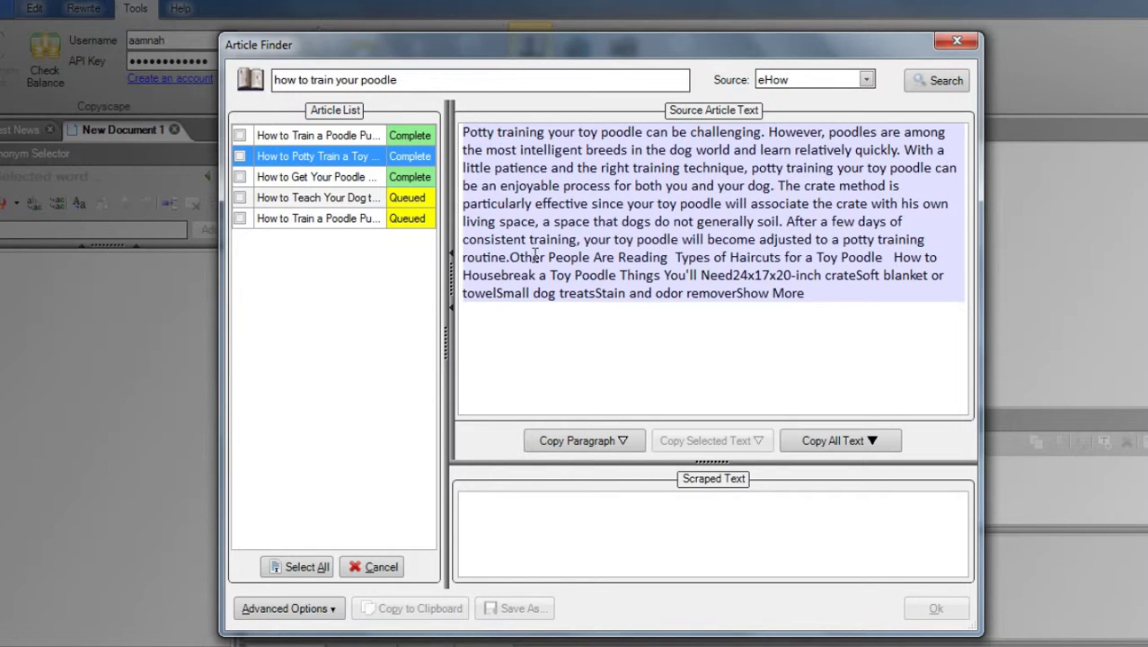
drag(511, 258, 462, 131)
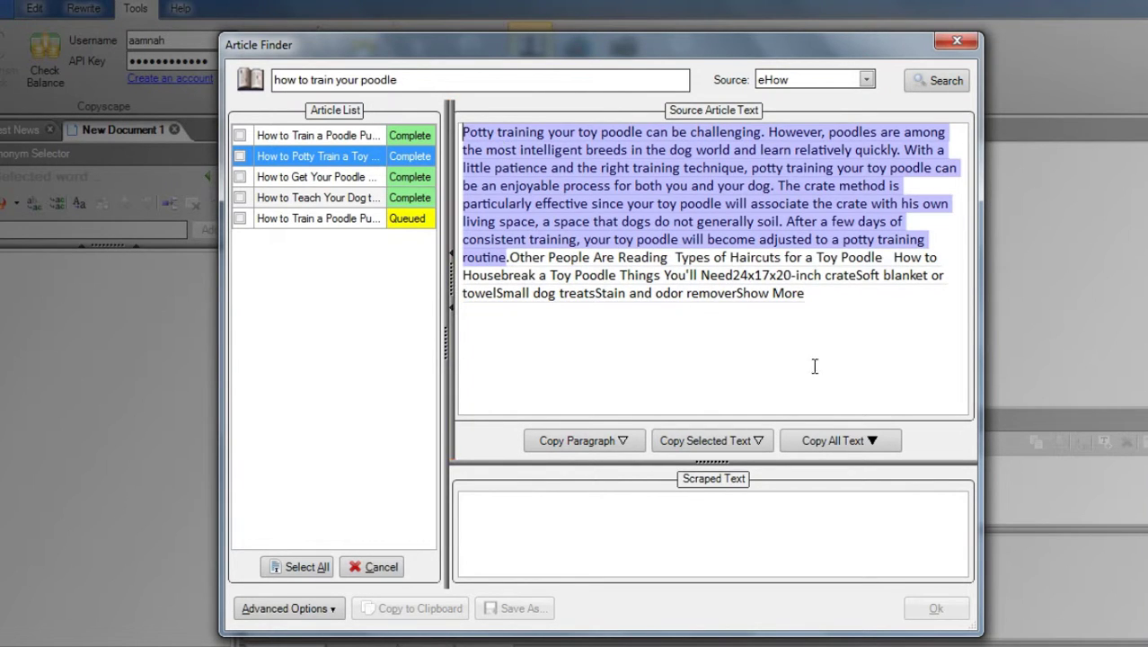
click(742, 442)
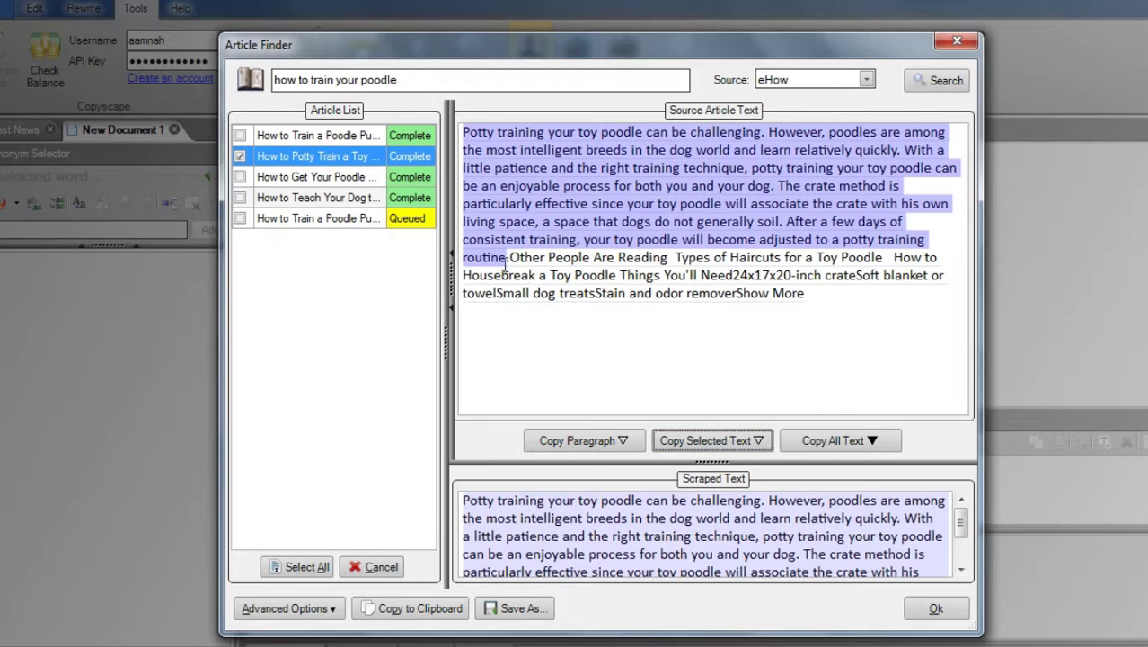
click(293, 199)
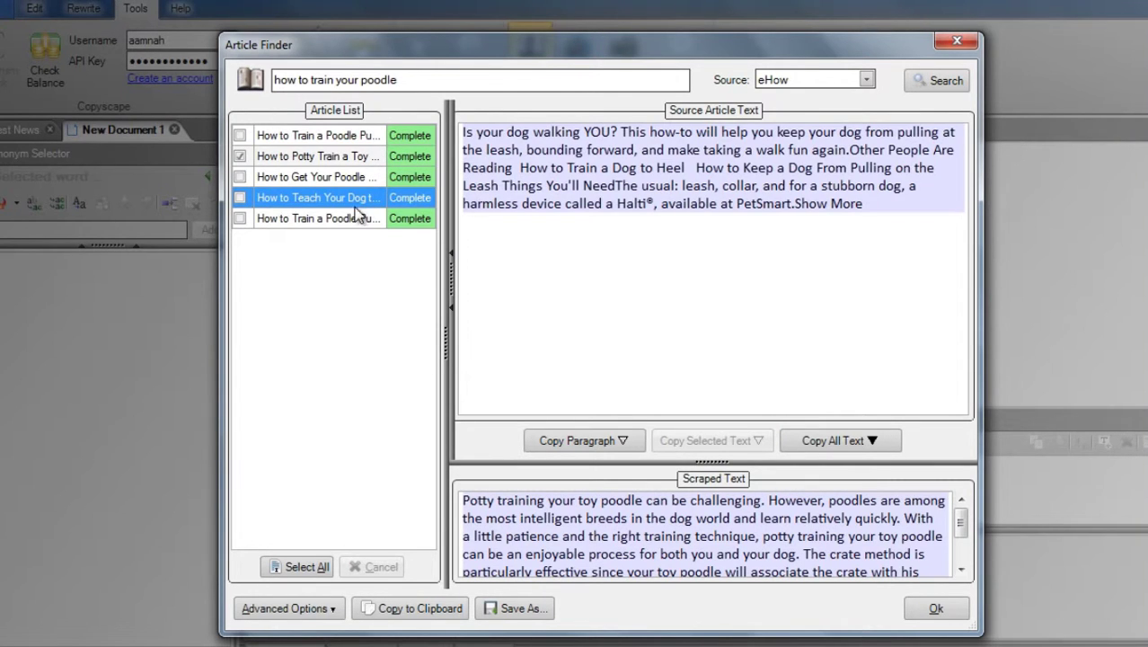
click(301, 219)
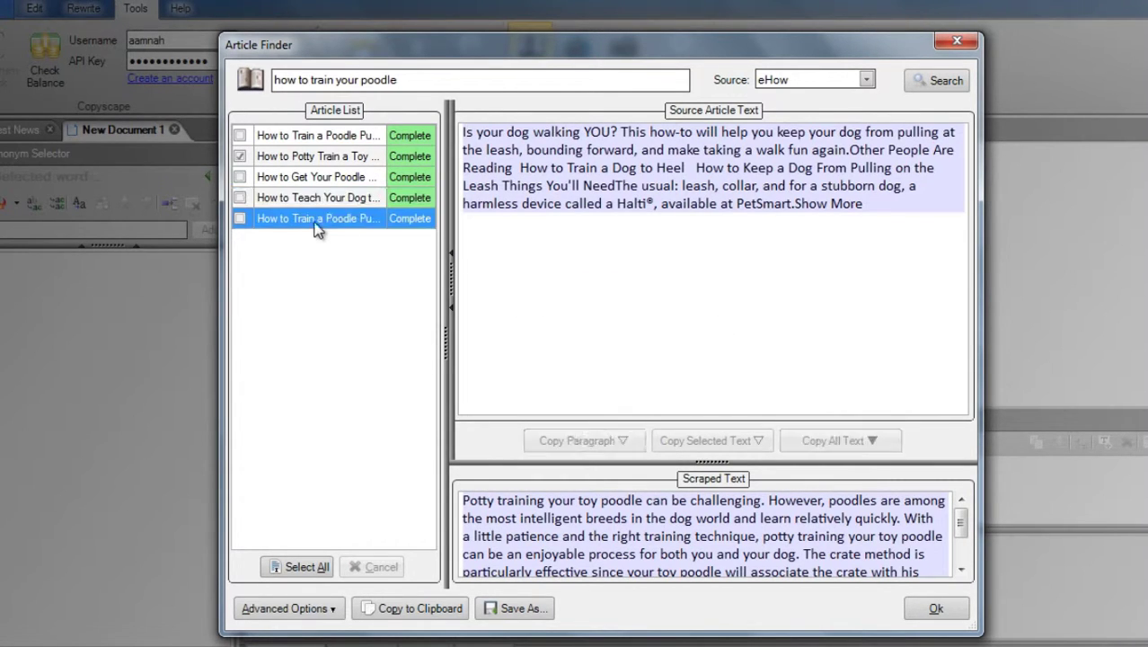
click(869, 432)
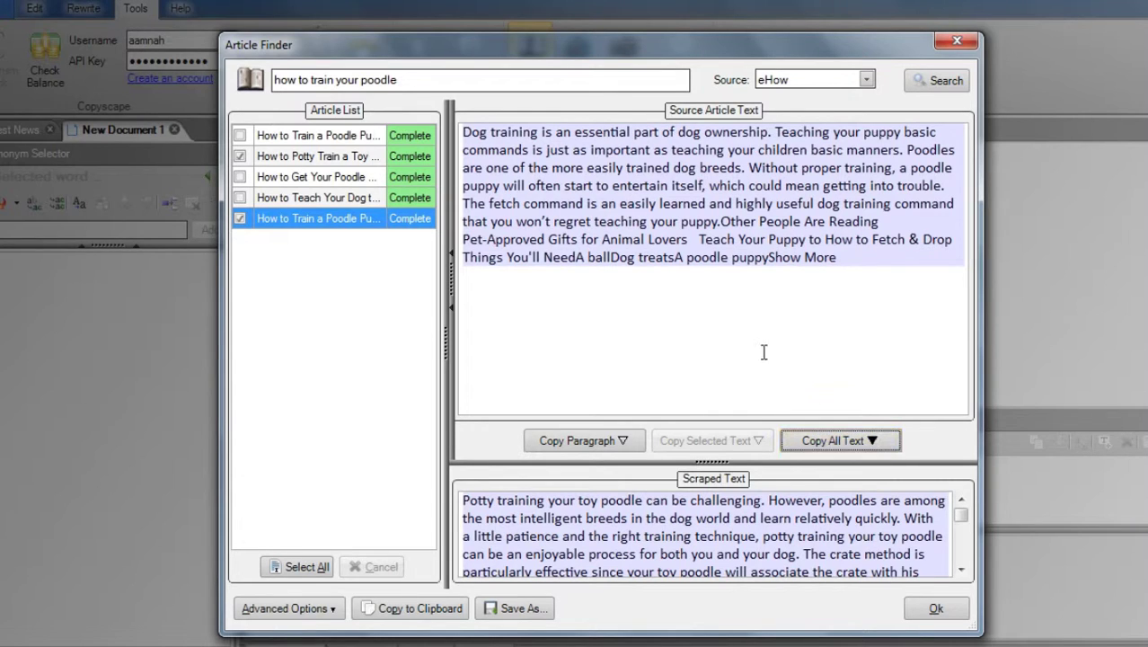
- Rerun the poodle search with The Free Library as the source
click(870, 83)
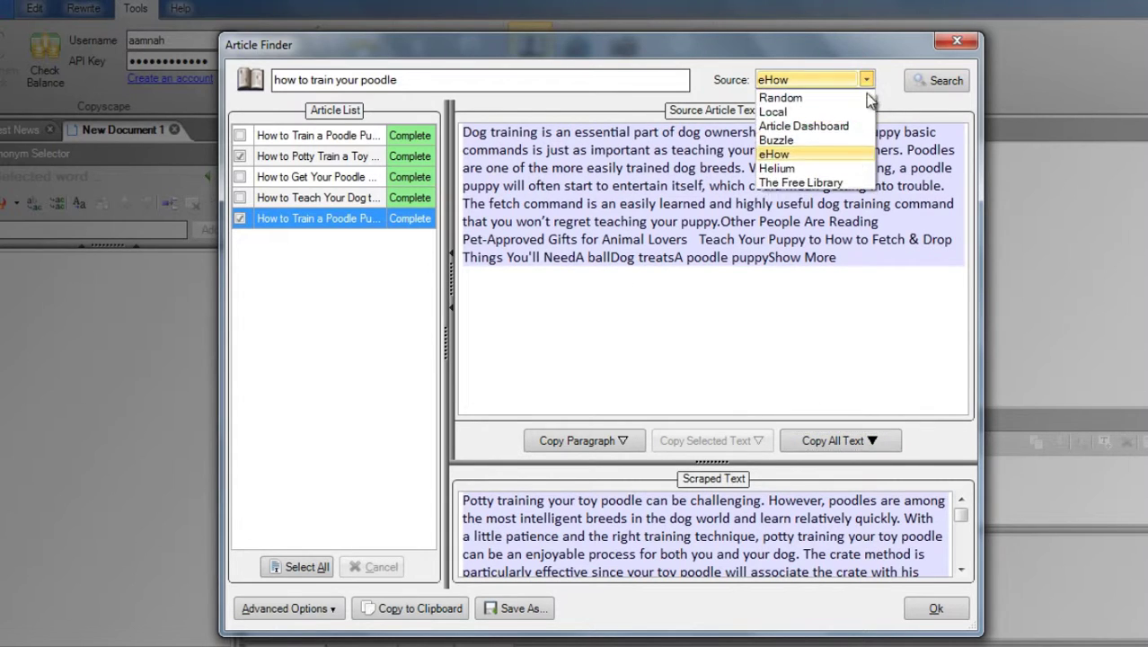
click(838, 181)
click(926, 81)
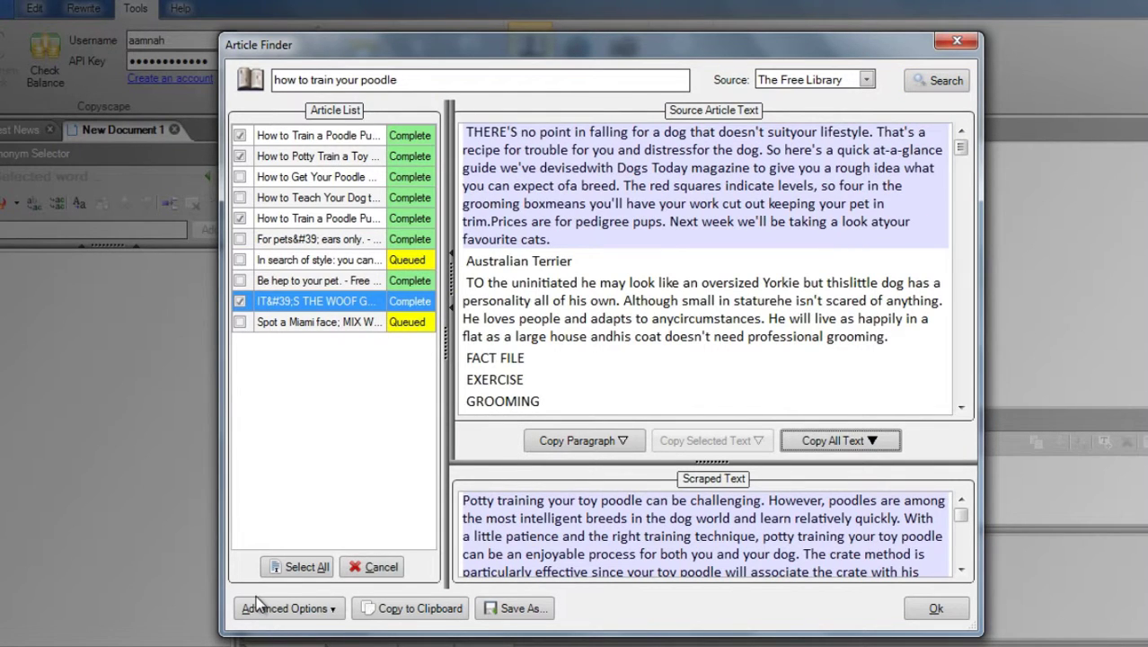
- Review the advanced scraping options, leaving them unchanged and Desktop as the local folder
click(290, 615)
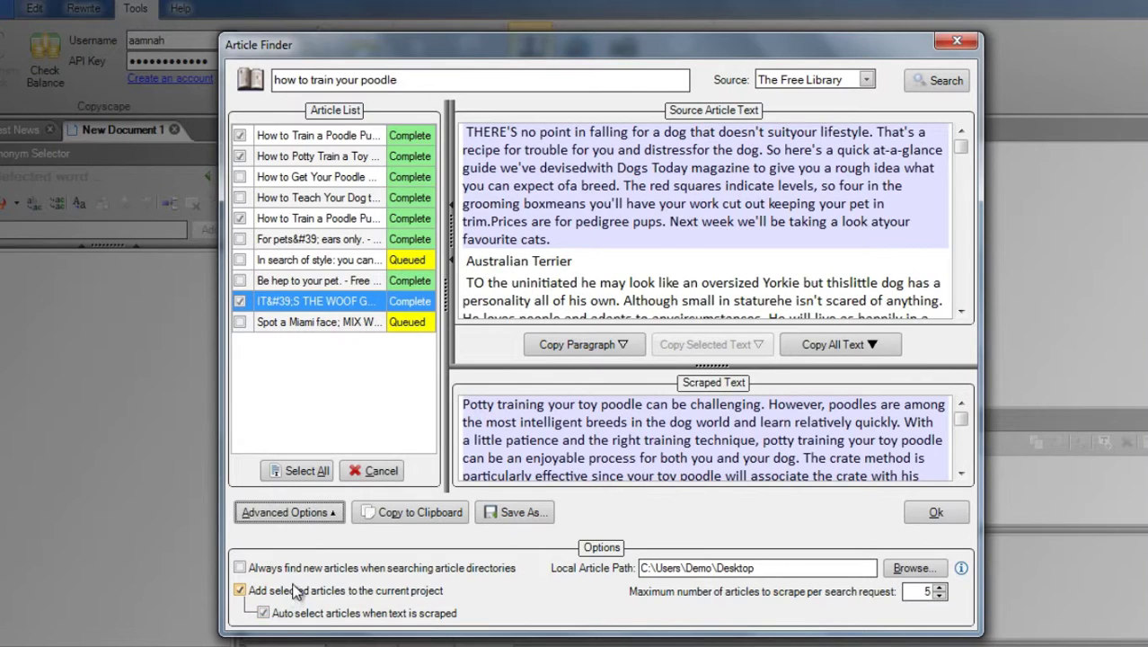
click(341, 569)
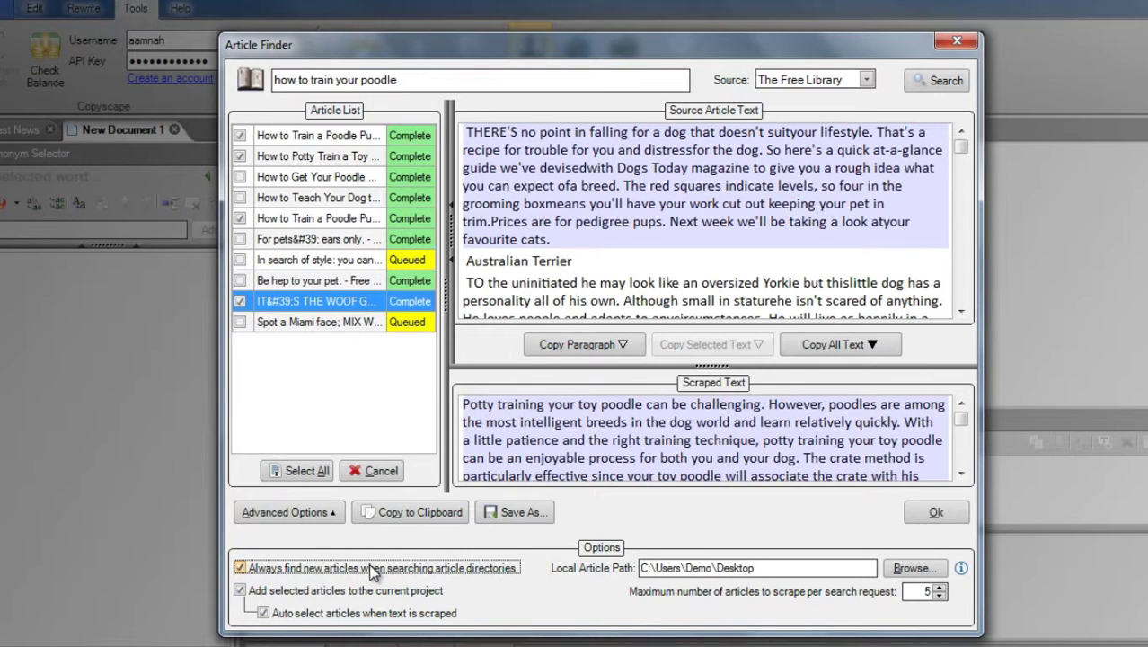
click(375, 570)
click(364, 591)
click(364, 591)
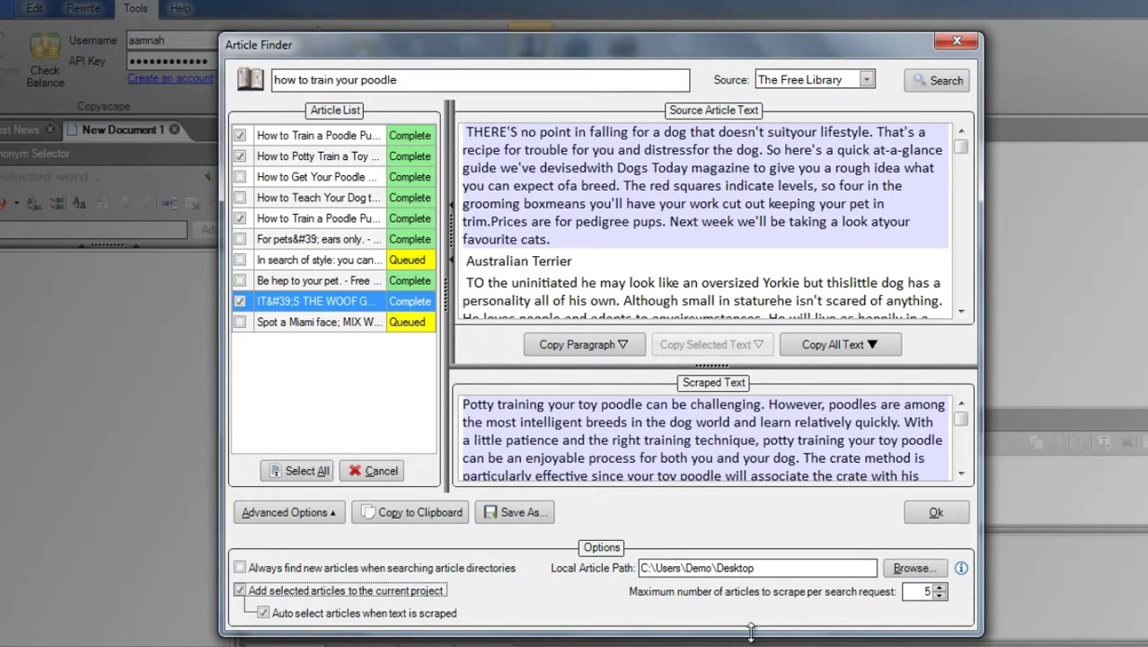
click(785, 568)
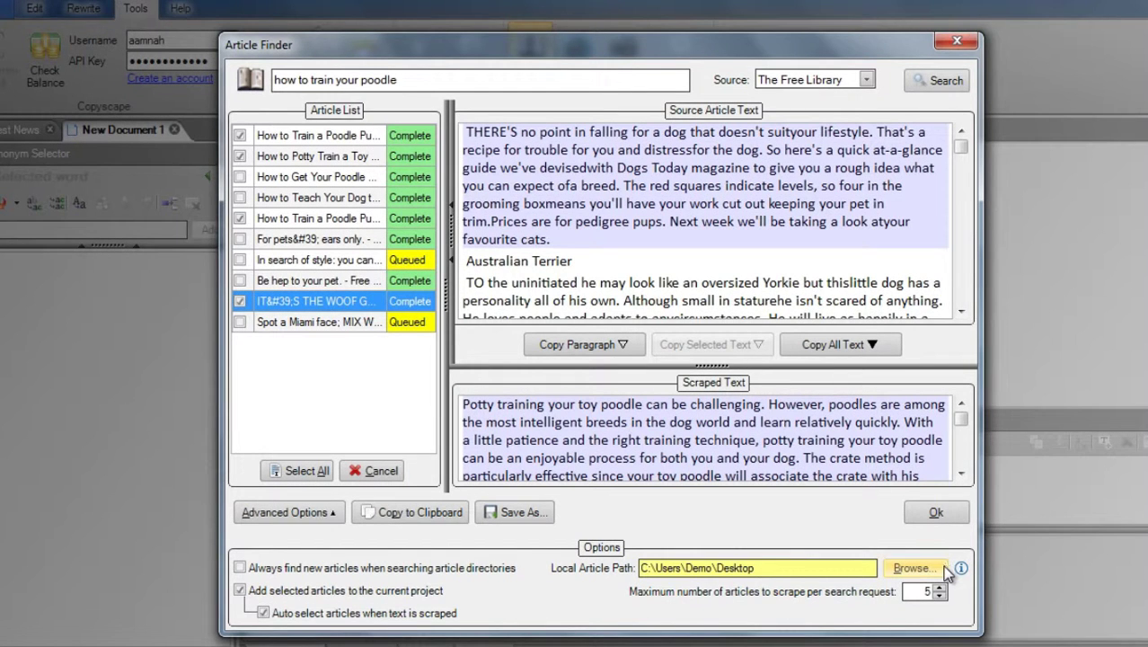
click(942, 566)
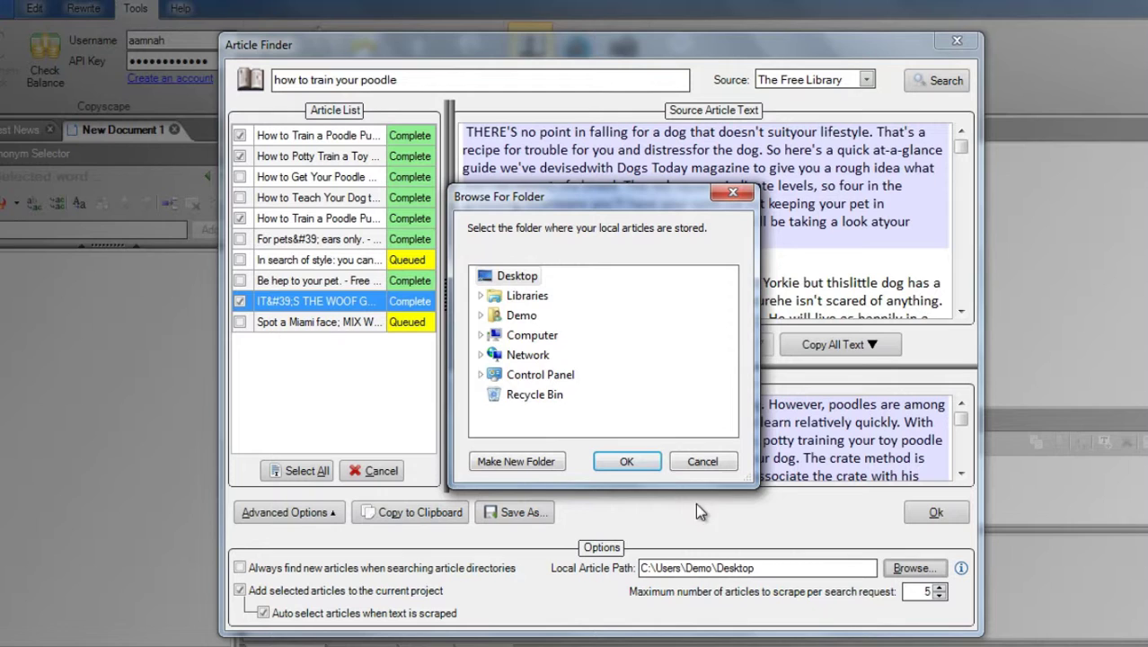
click(627, 461)
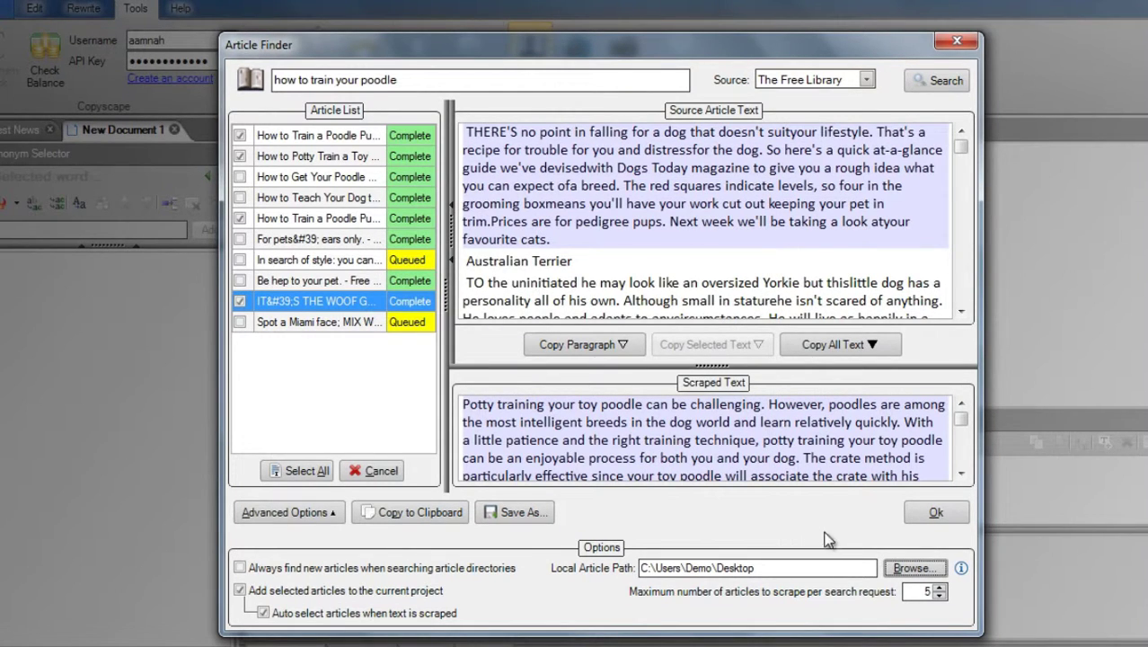
- Insert the scraped articles into New Document 1 and select its first paragraph
click(936, 514)
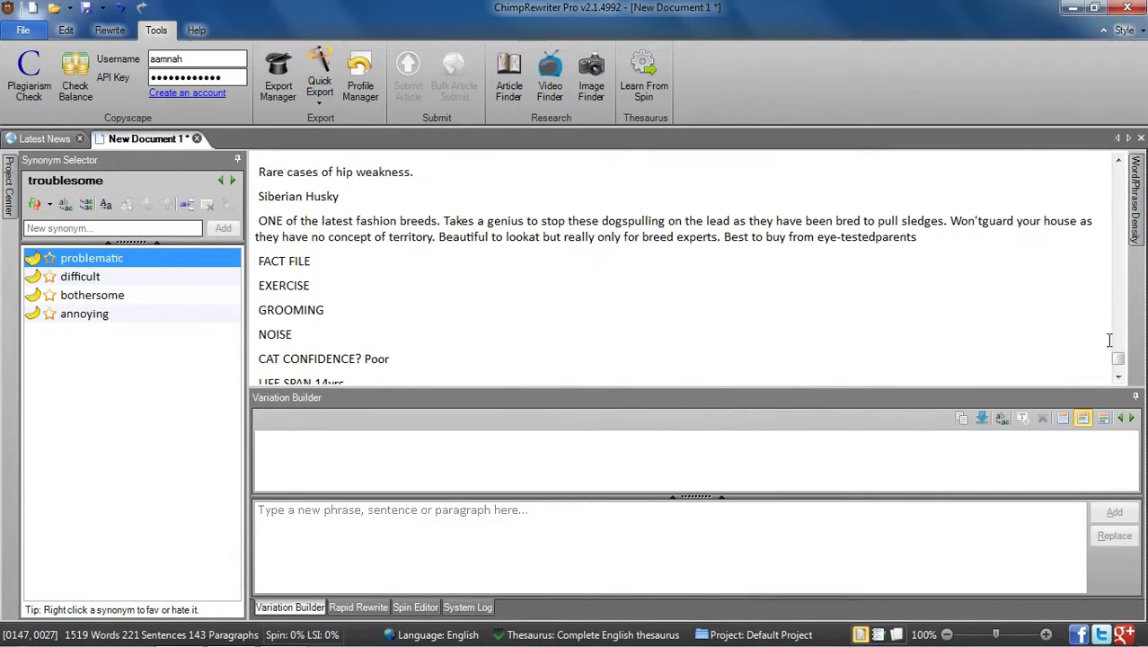
drag(1117, 357, 1121, 155)
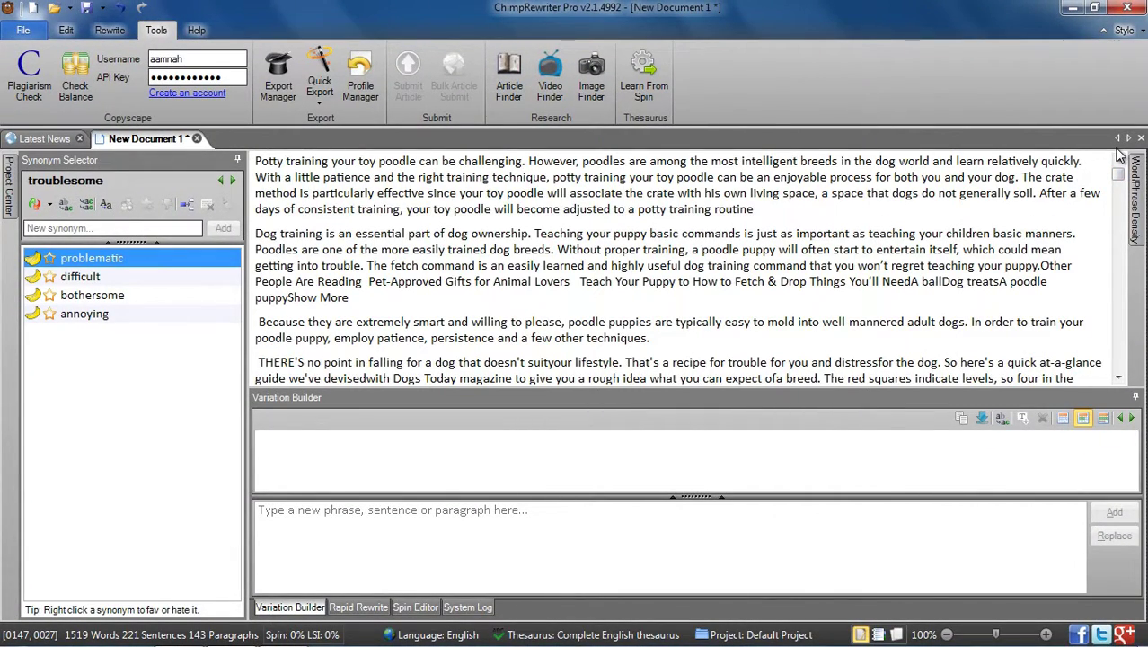
click(747, 208)
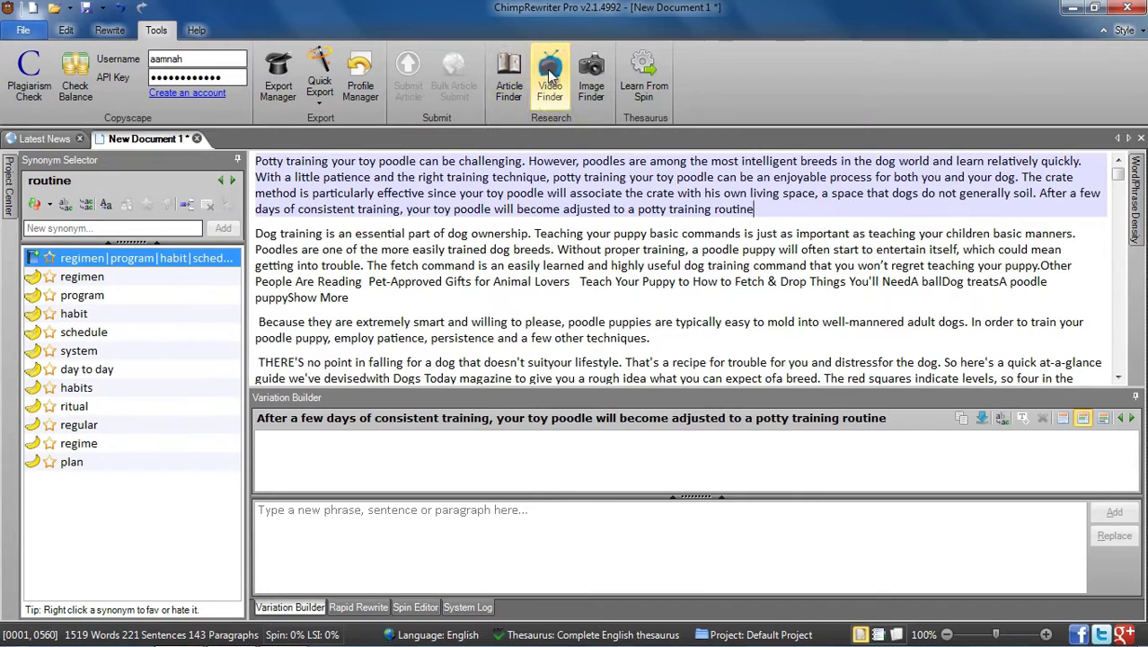
- Search Video Finder for 'how to train your poodle', pick two poodle clips, and load more results
click(551, 74)
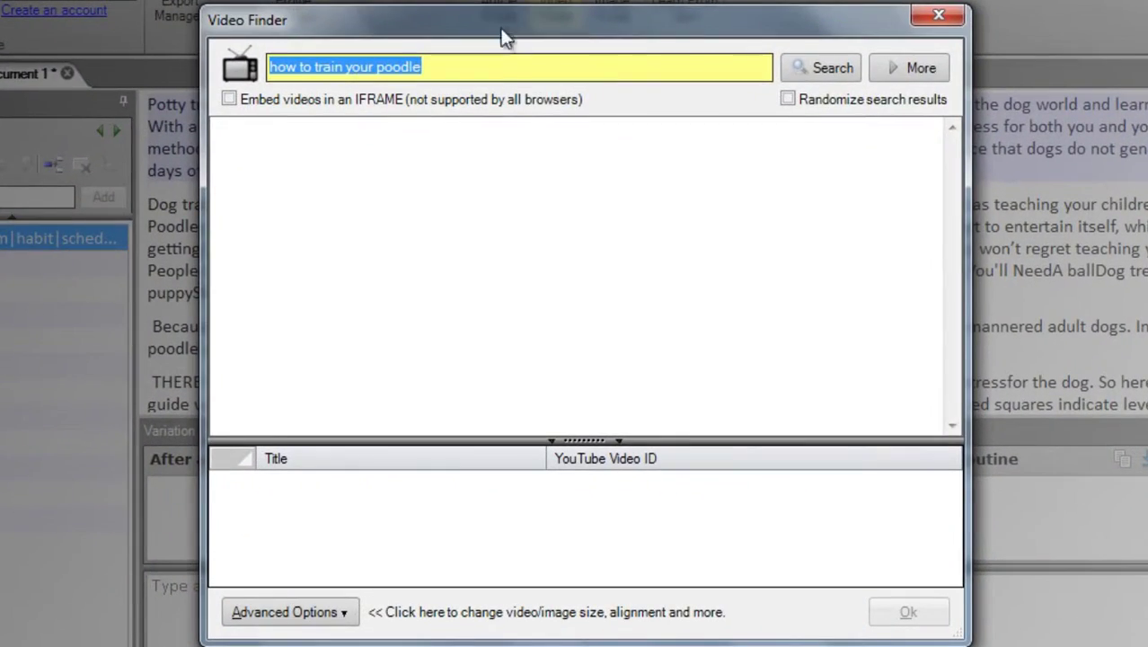
click(510, 118)
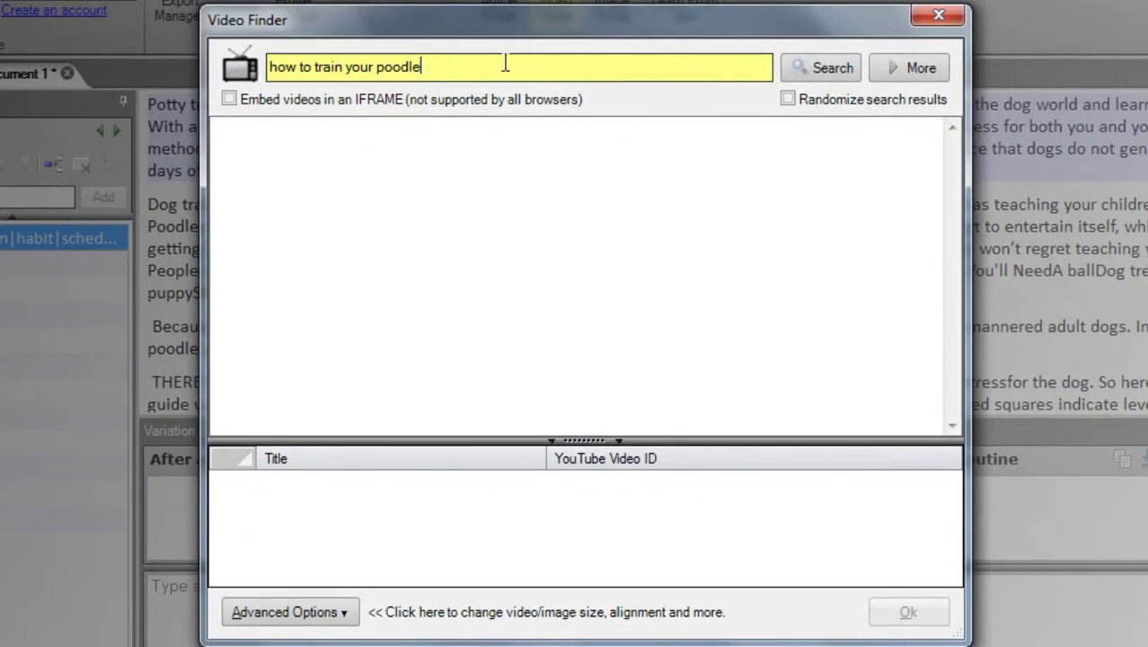
click(826, 72)
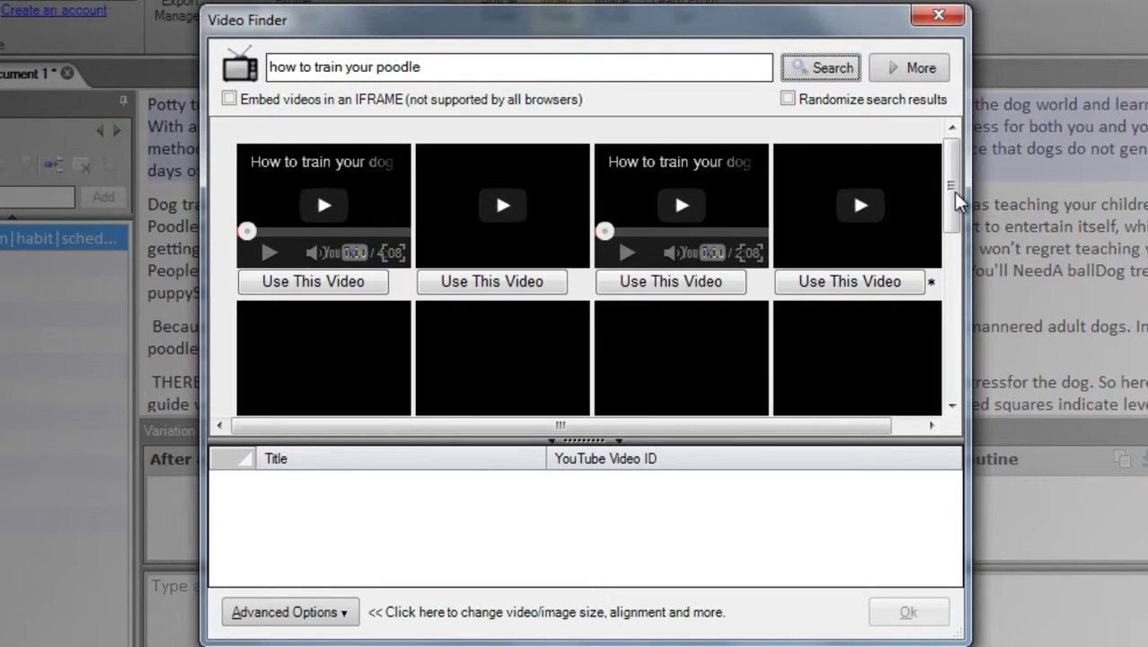
scroll(953, 206, down, 1)
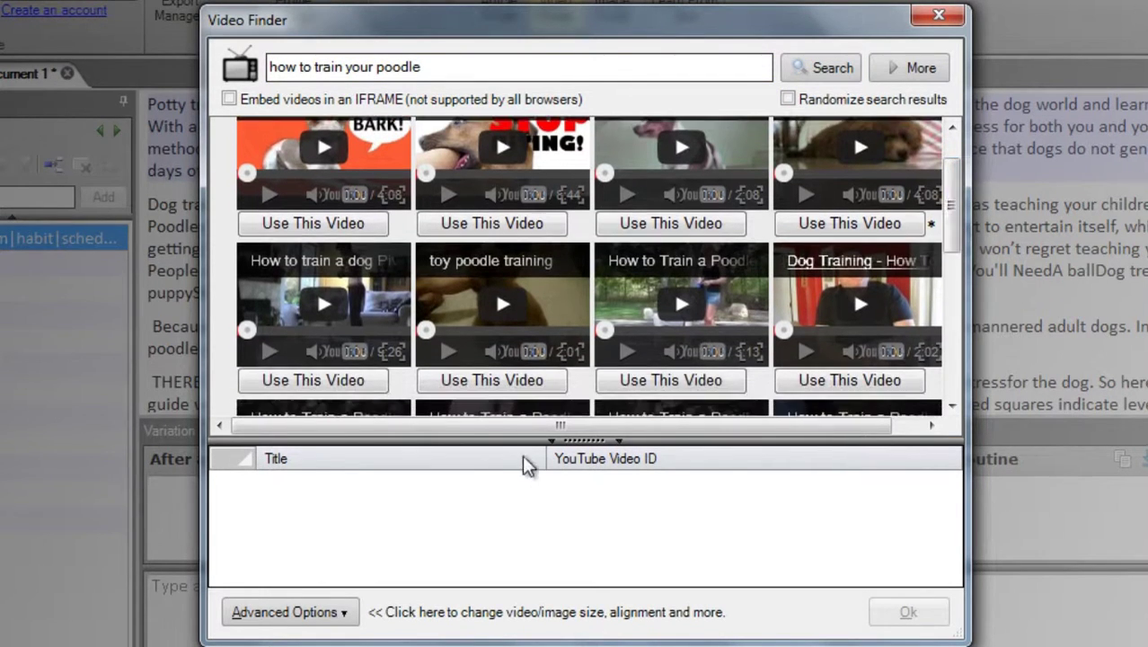
click(653, 380)
scroll(955, 187, up, 1)
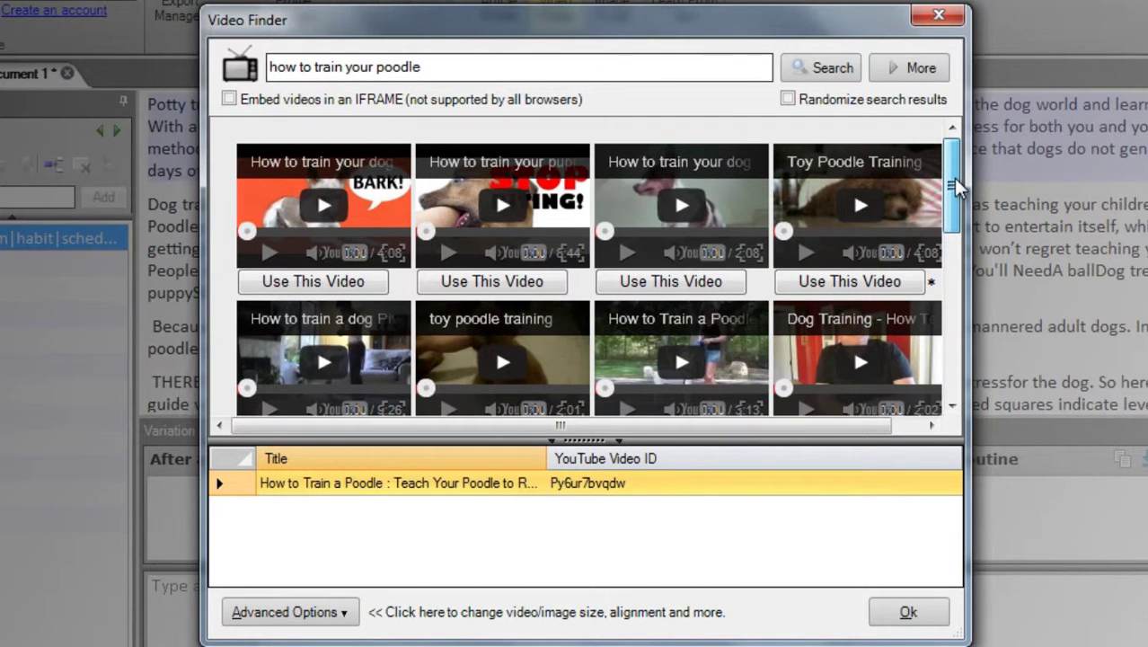
drag(957, 187, 953, 323)
click(845, 319)
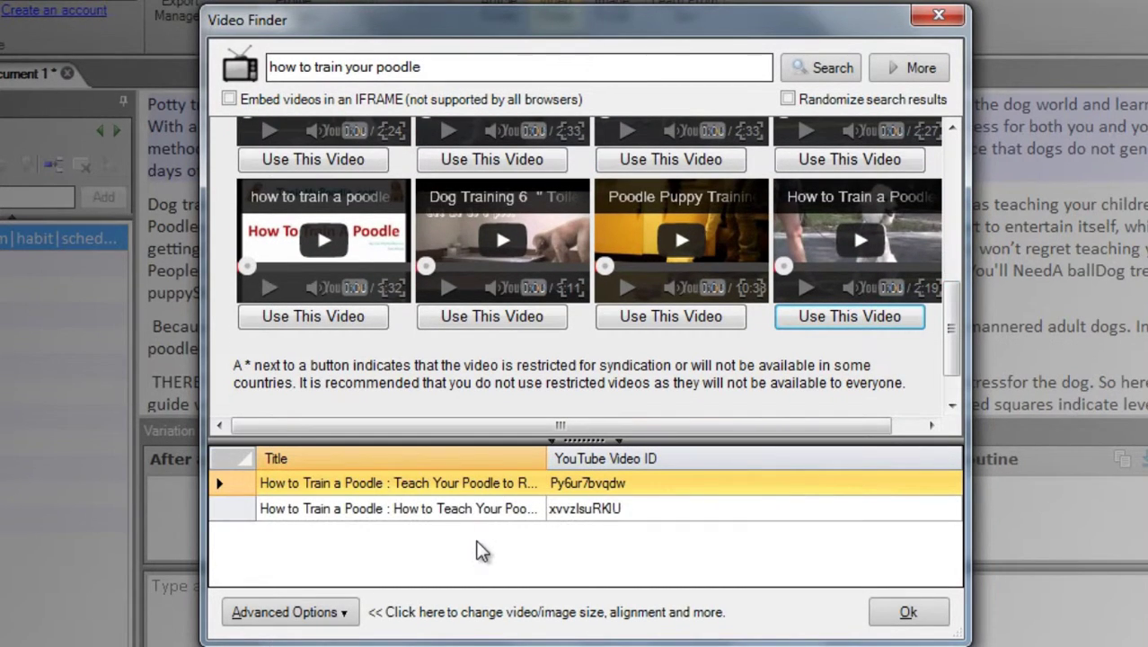
click(905, 79)
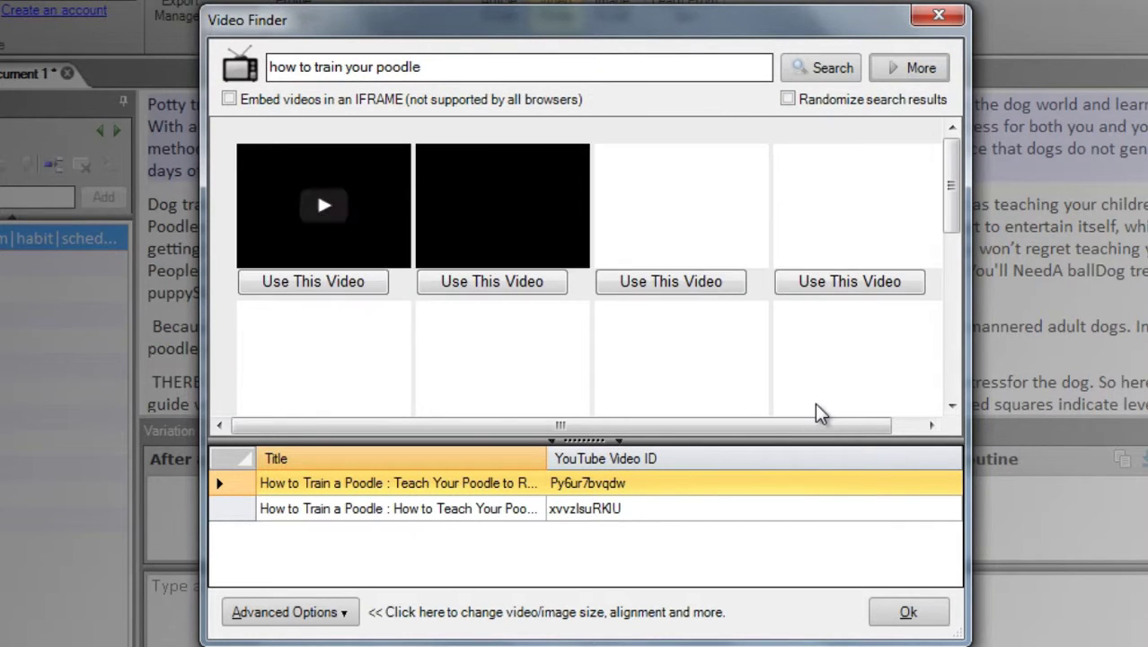
- Set the videos to 'Spin and insert into document on close' and close the Video Finder
click(328, 612)
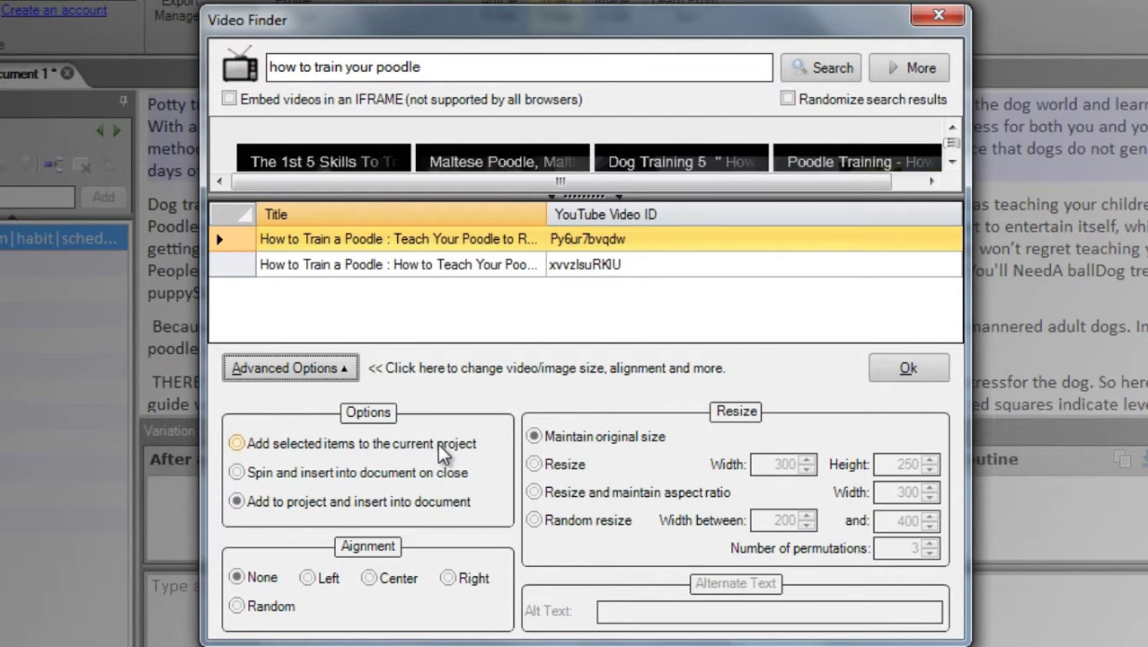
click(438, 443)
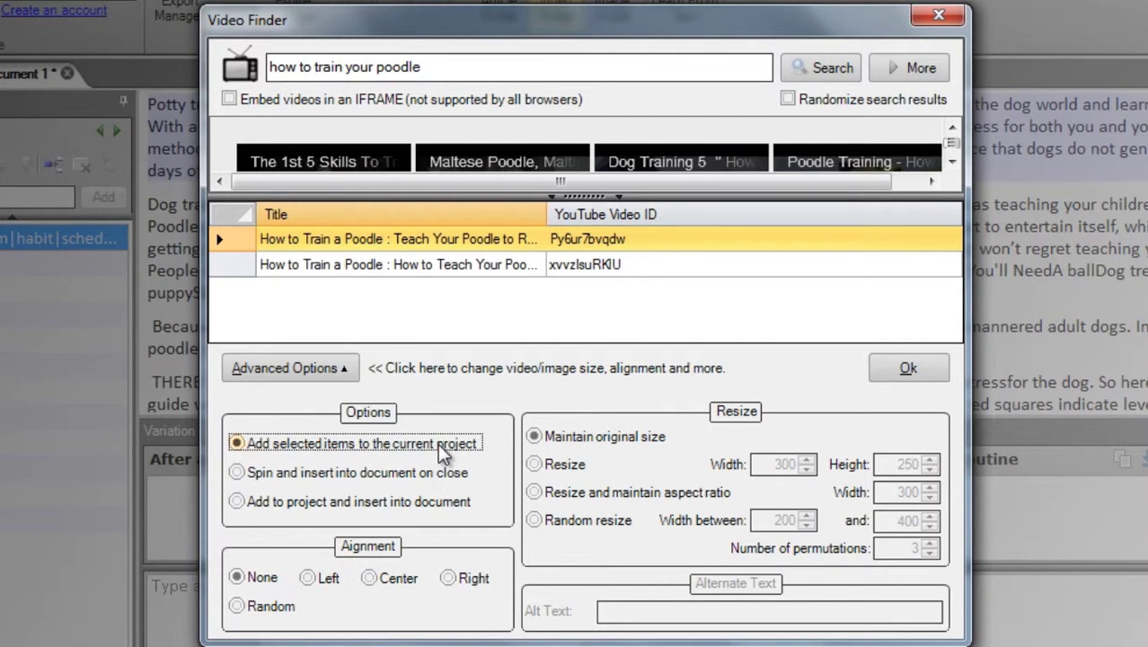
click(434, 473)
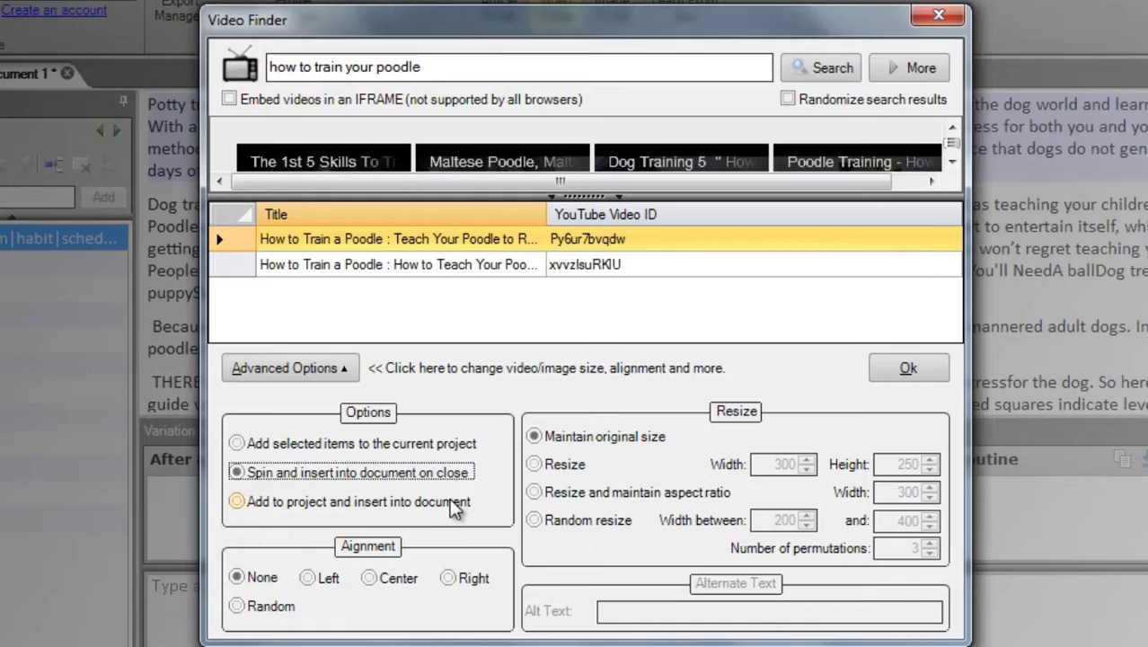
click(936, 363)
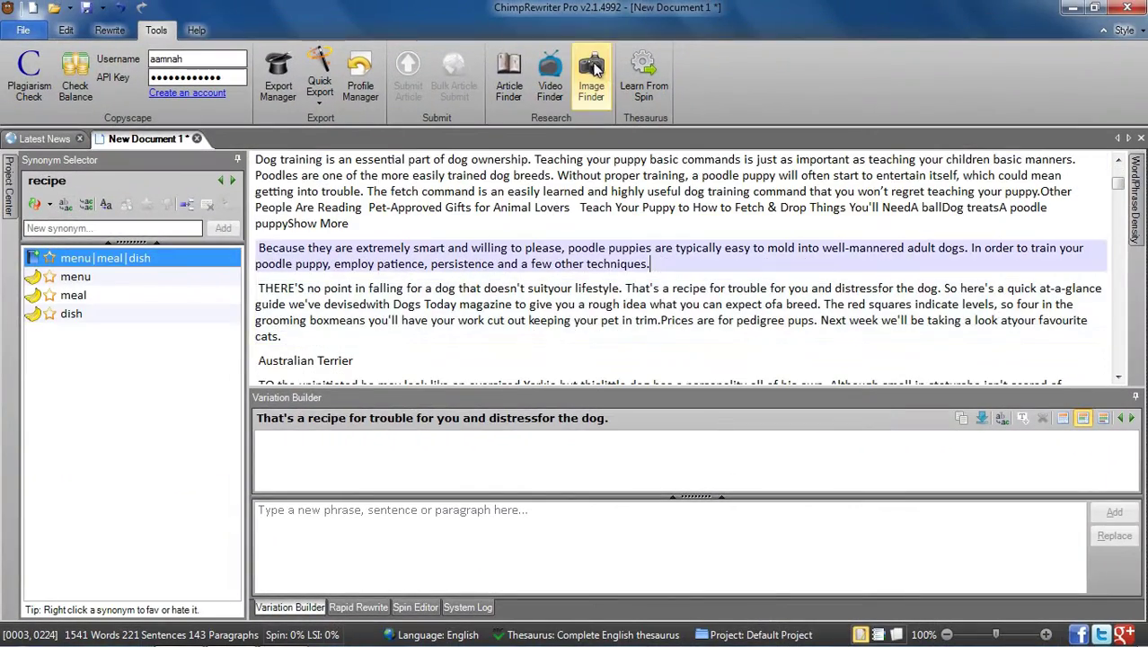
- Search Image Finder for poodle training and pick the woman-with-dog and man-with-black-dog photos
click(591, 66)
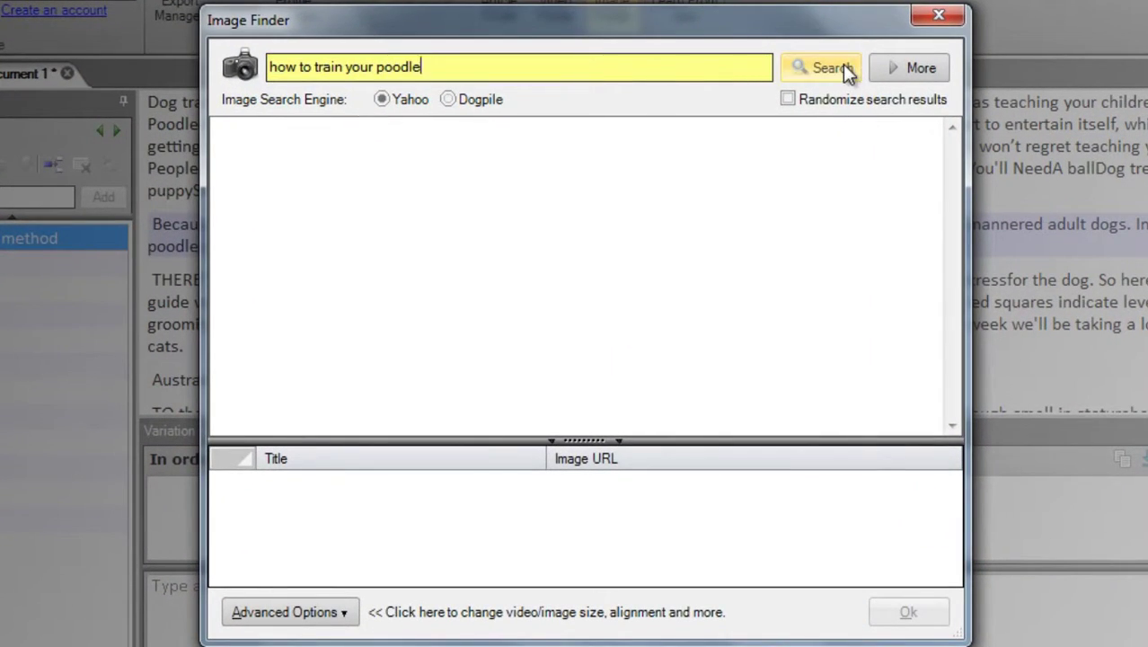
click(838, 80)
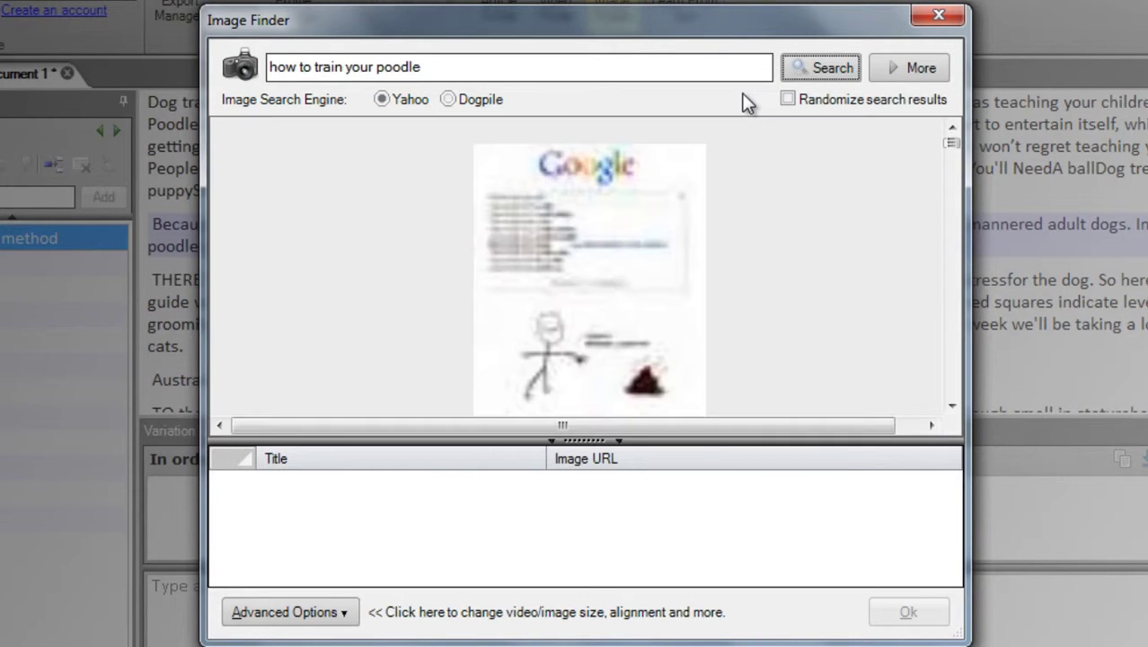
drag(953, 147, 953, 216)
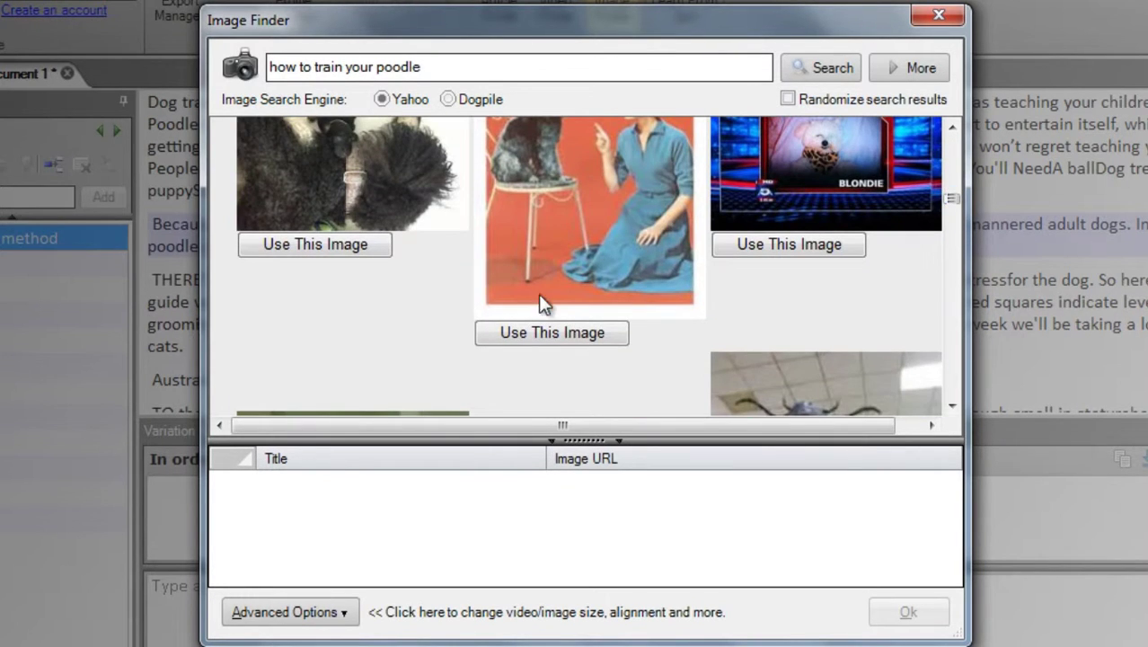
click(556, 329)
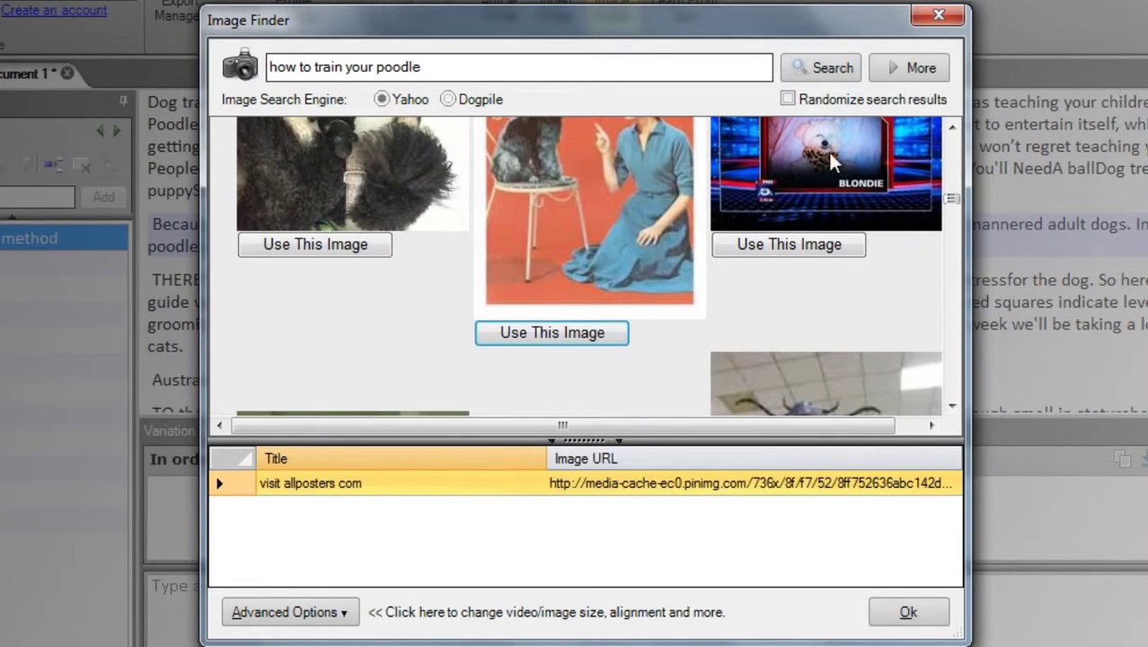
click(908, 71)
drag(952, 144, 950, 170)
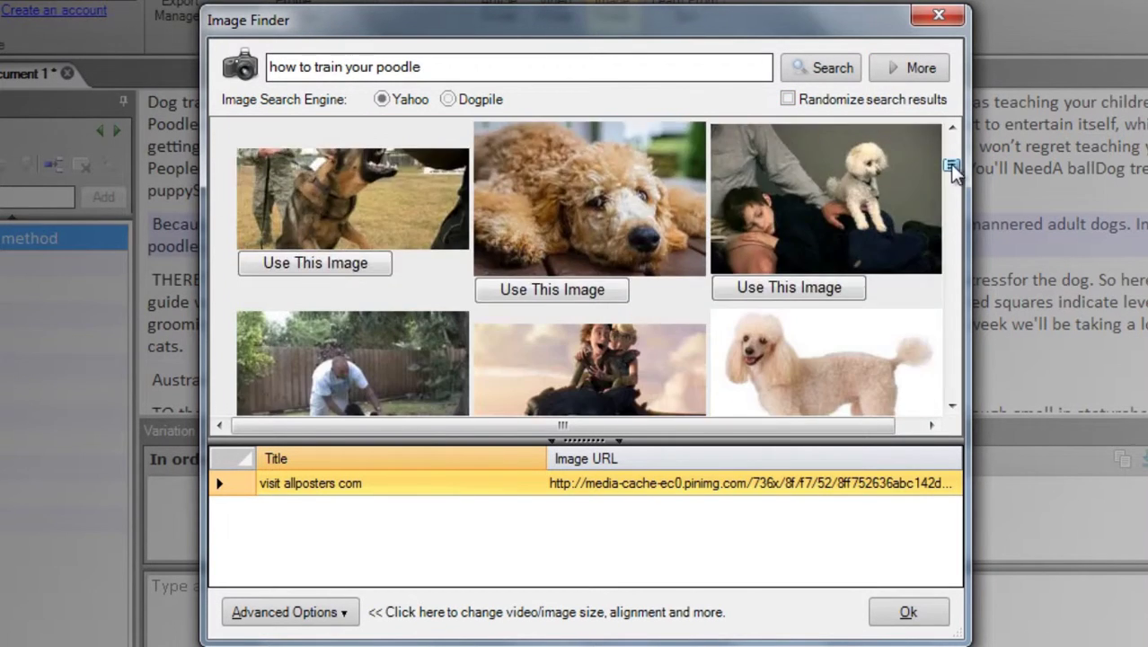
click(308, 304)
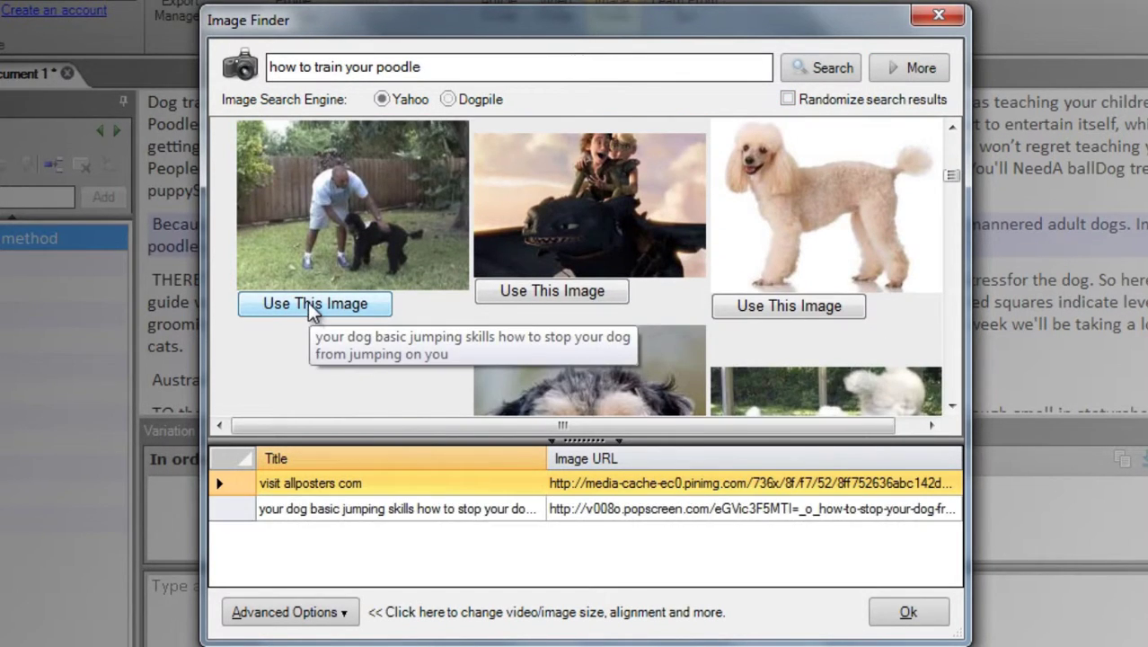
- Close Image Finder with spin-and-insert kept, then scroll to check both img tags
click(349, 611)
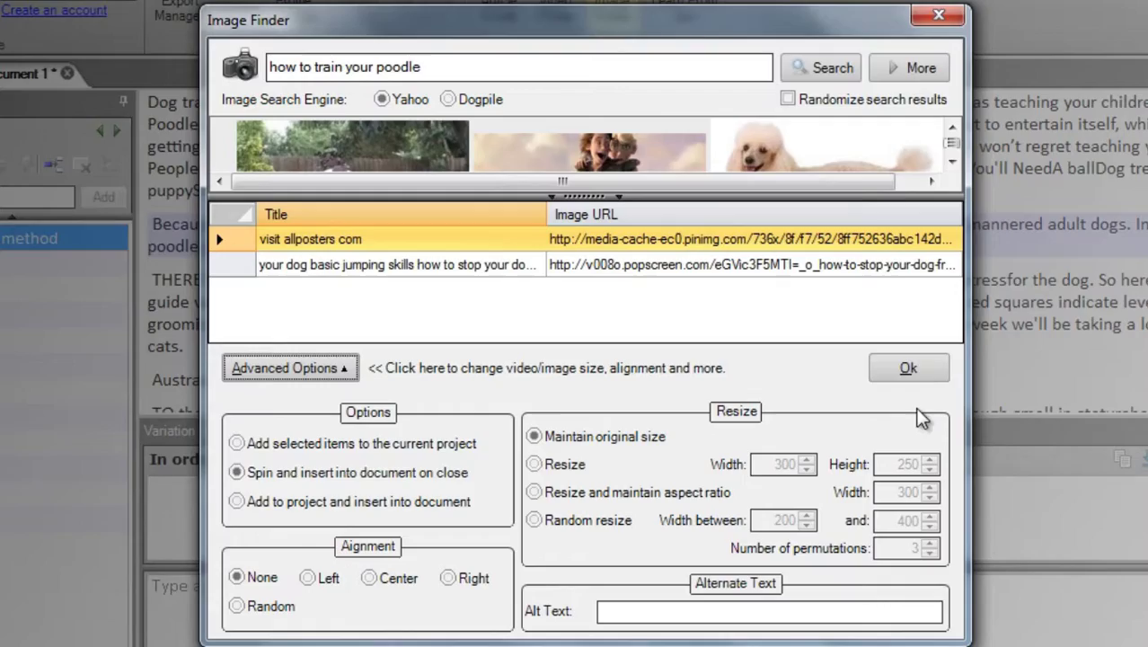
click(933, 371)
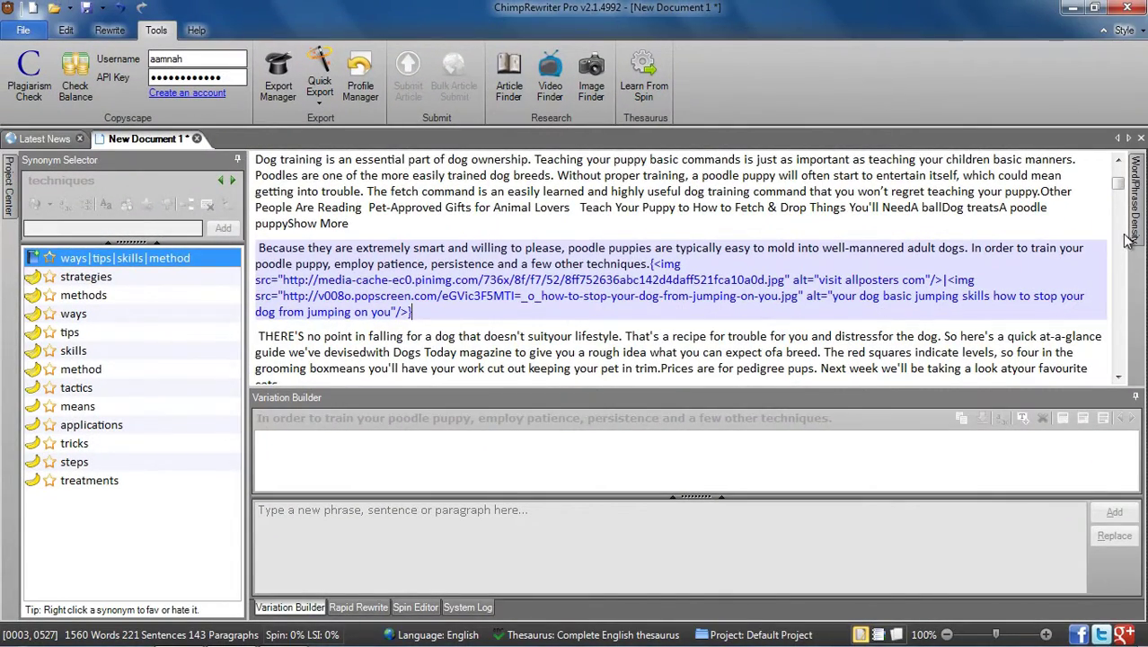
scroll(1121, 169, up, 5)
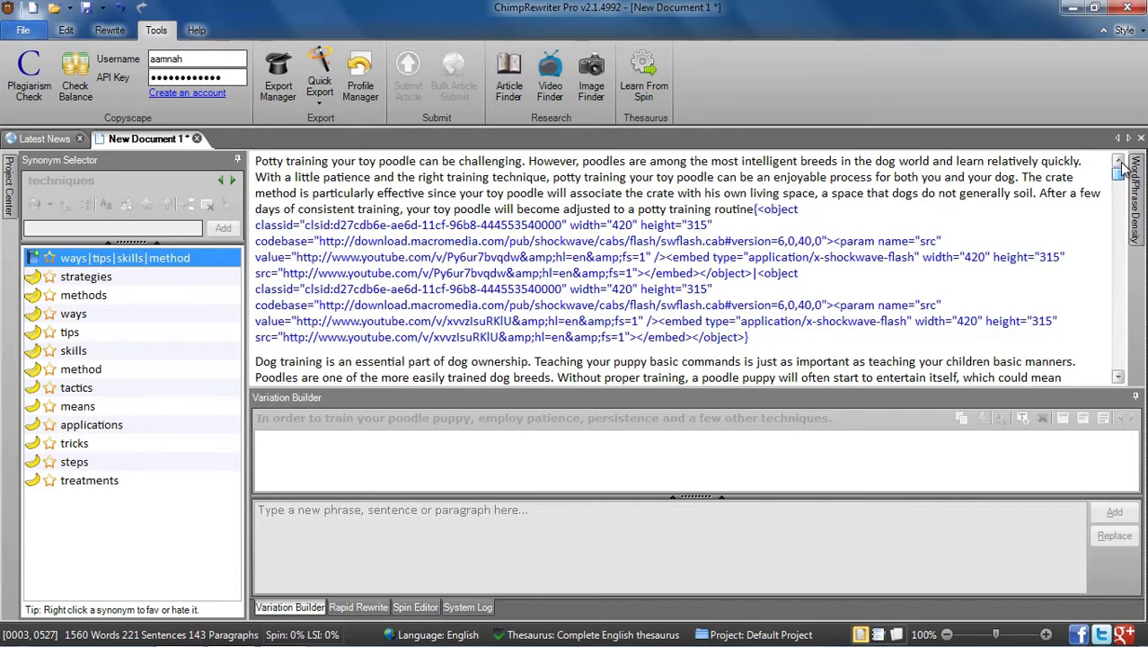
drag(1123, 170, 1119, 196)
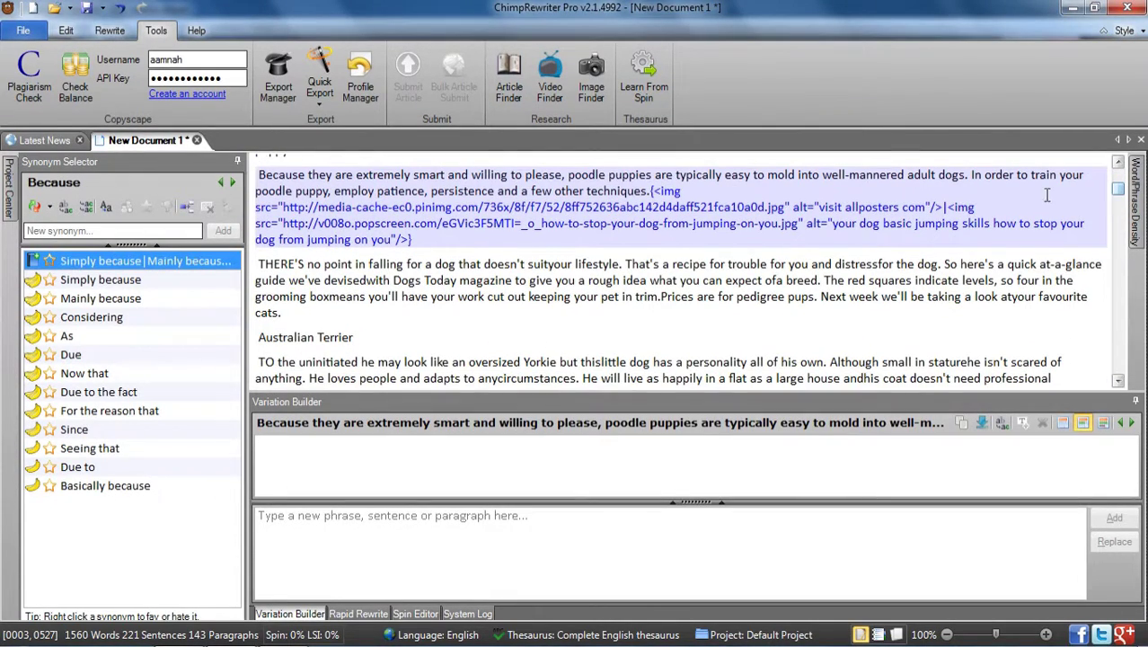
- Run Global Synonyms from the Rewrite tab with default settings across the whole document
click(110, 30)
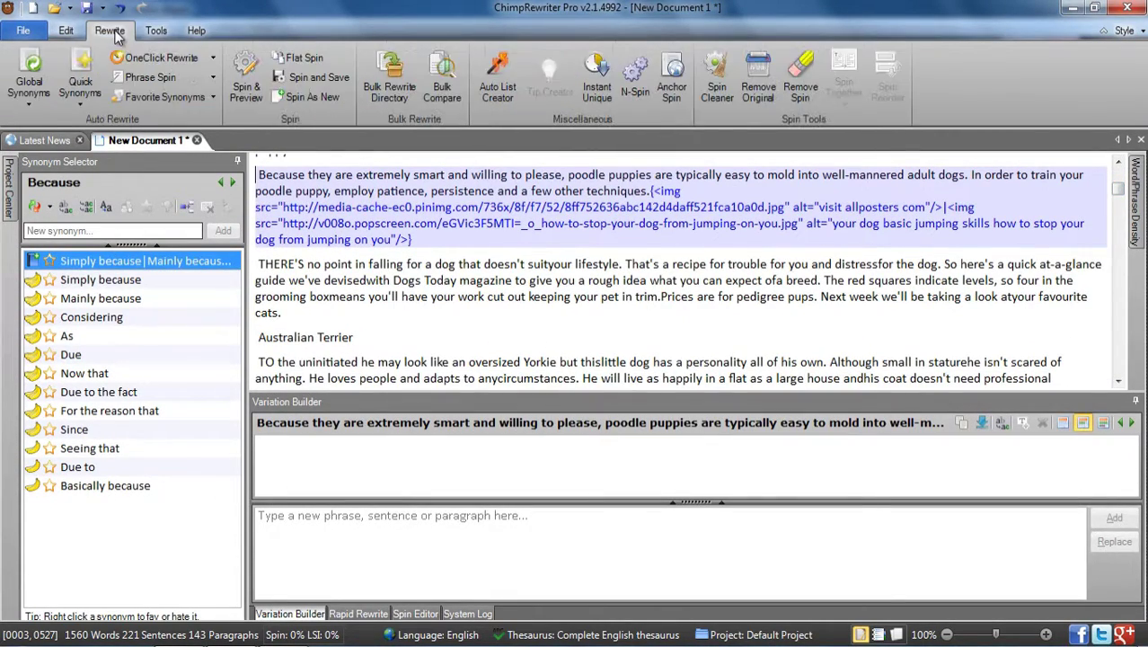
click(28, 68)
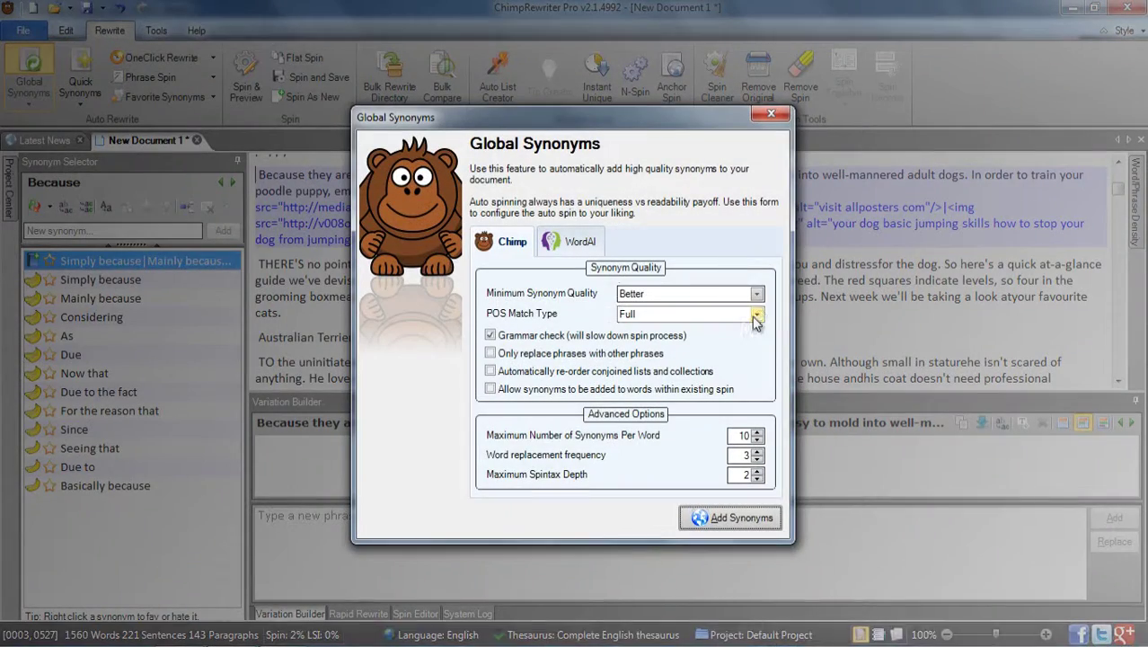
click(726, 519)
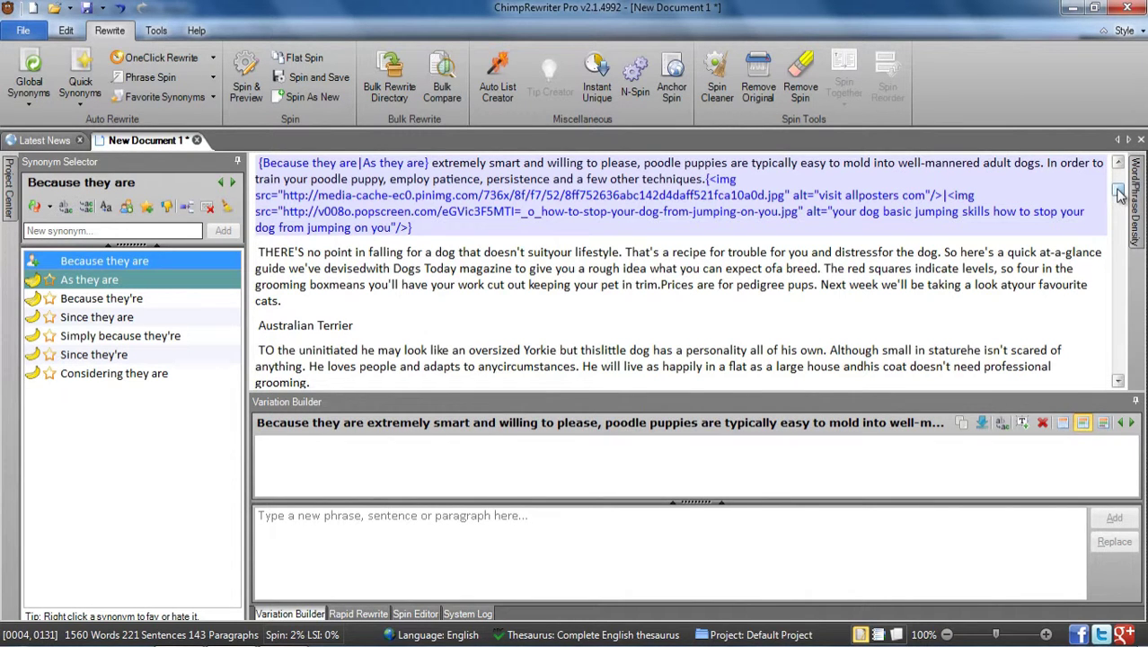
drag(1119, 196, 1120, 176)
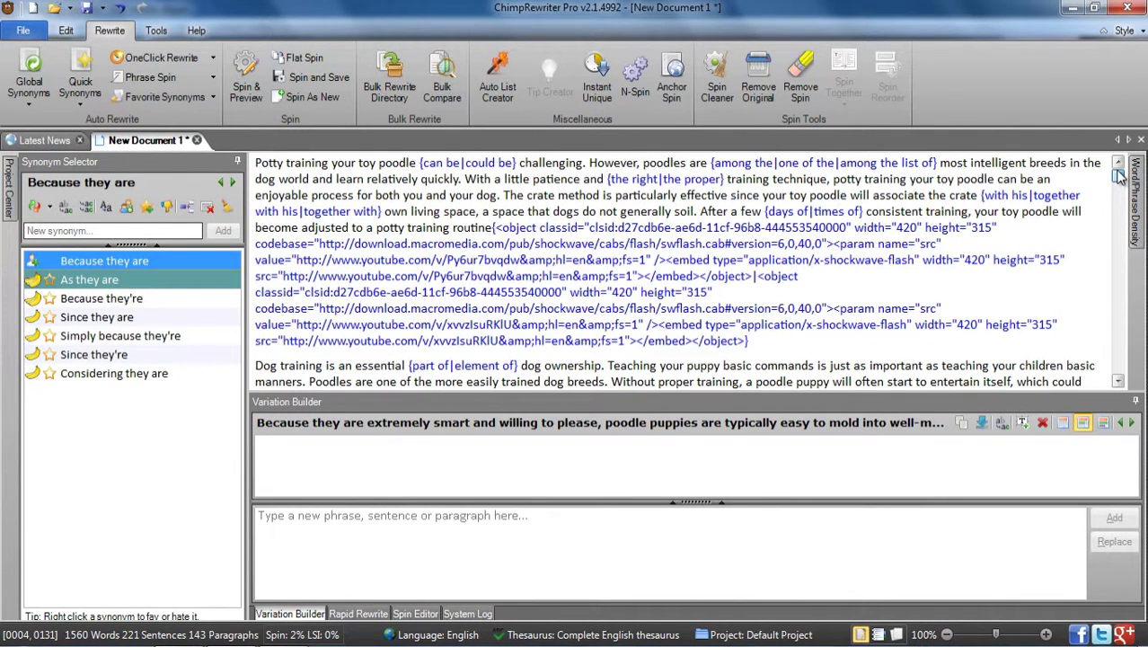